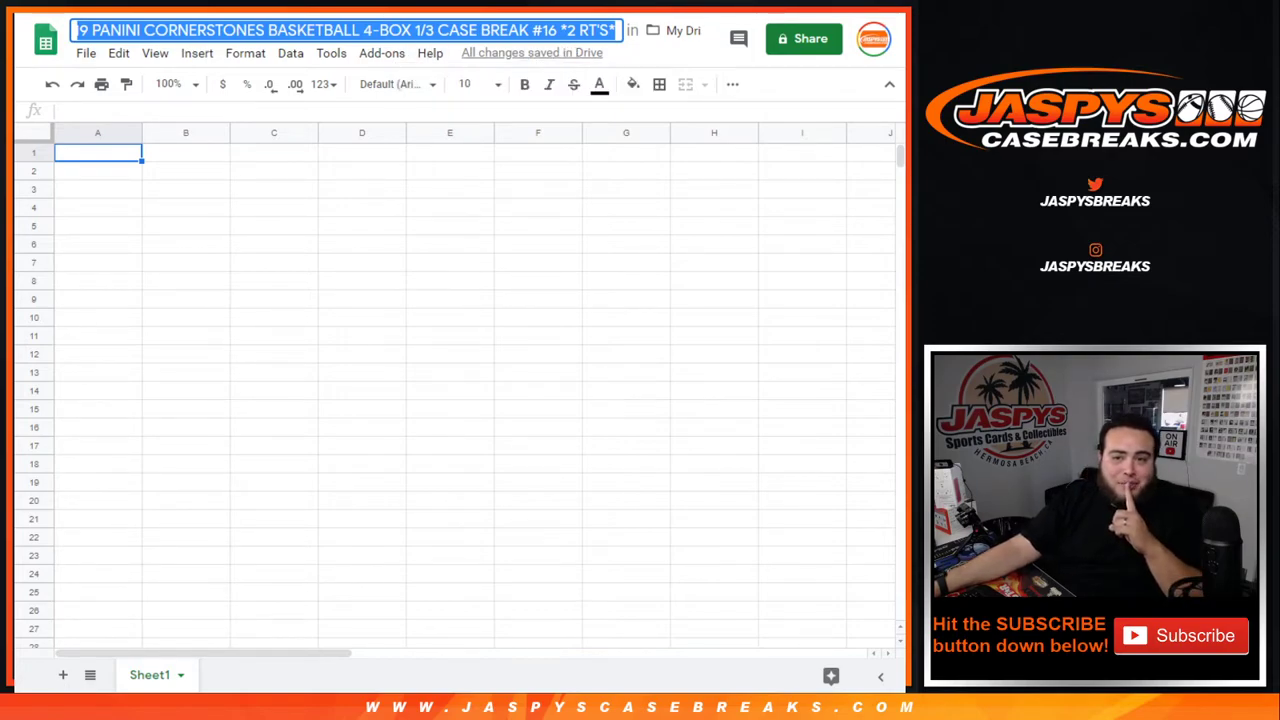
Review the title, number 17 and two-random-teams terms of the Panini Cornerstones case break on its product page
click(542, 30)
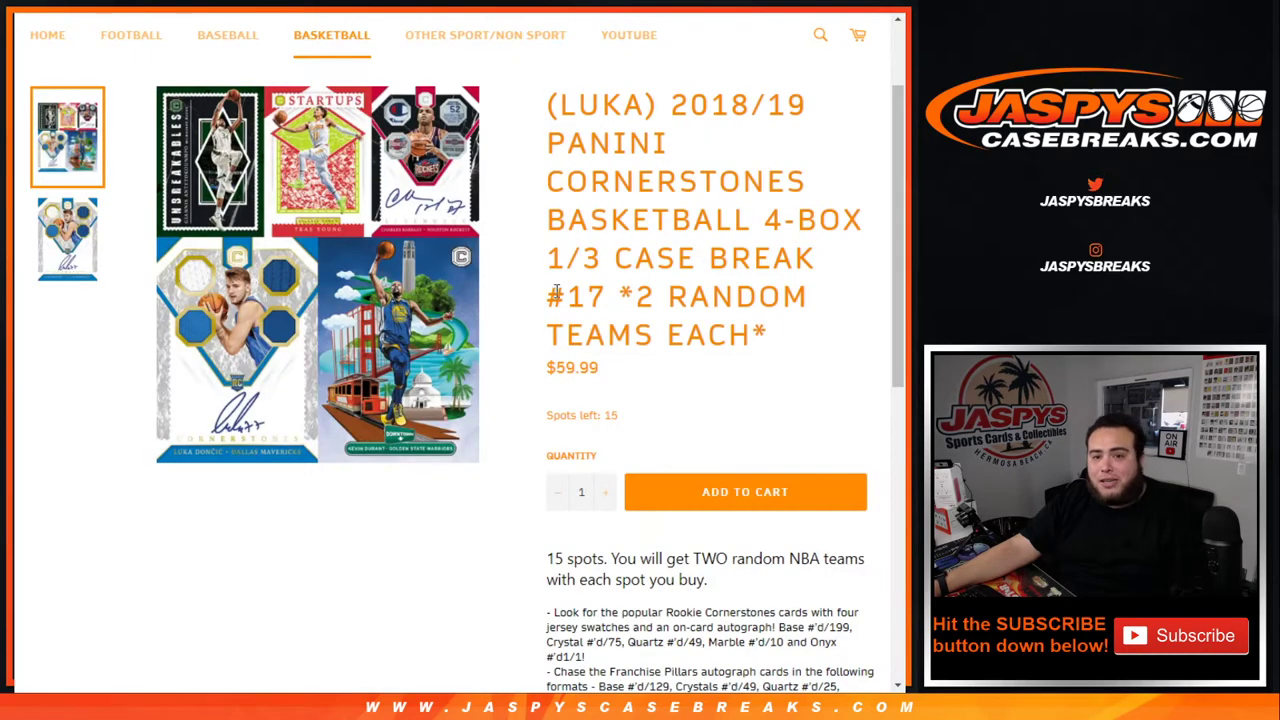
drag(572, 295, 610, 296)
click(700, 378)
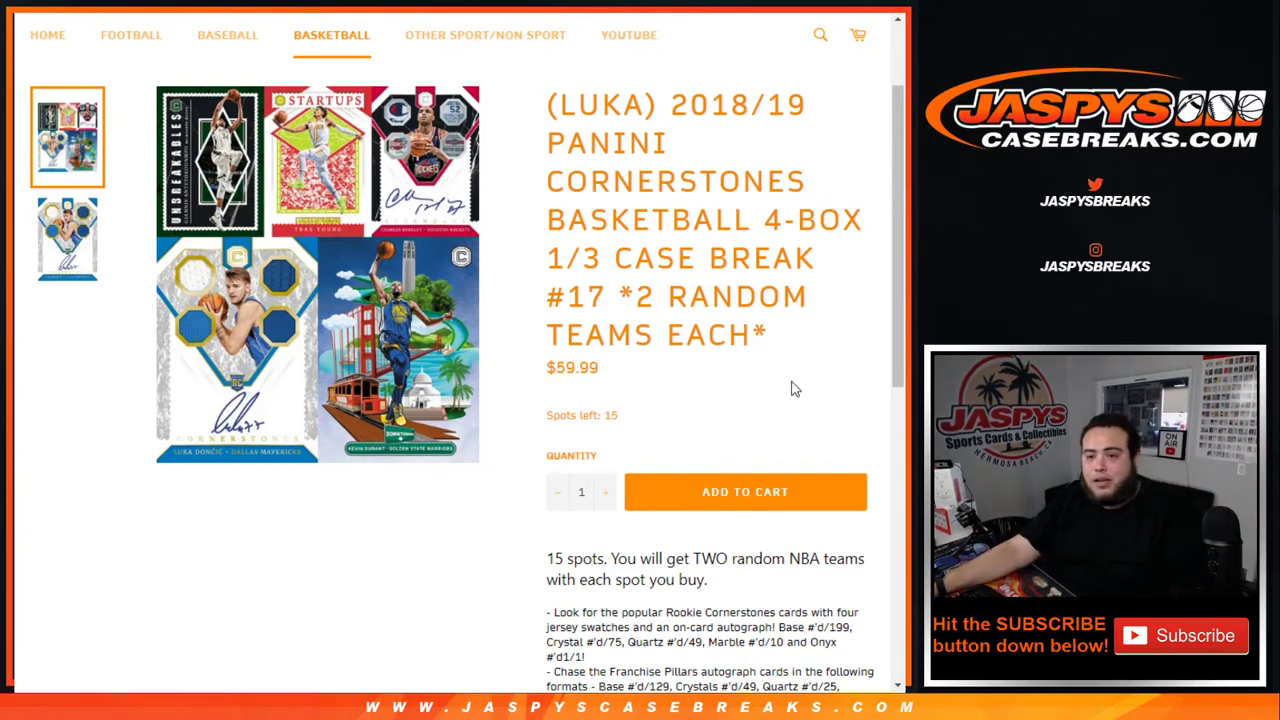
scroll(787, 388, down, 3)
drag(555, 297, 857, 320)
click(817, 337)
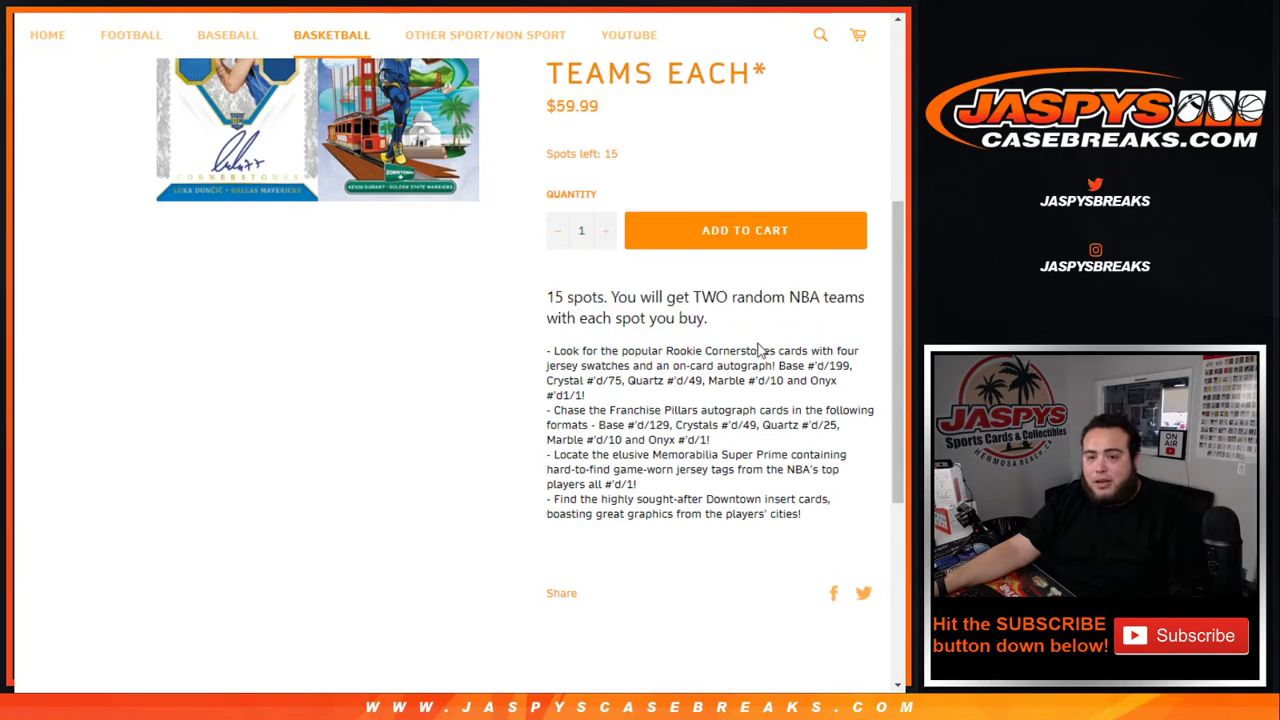
scroll(760, 350, up, 3)
Switch to the RANDOM.ORG Dice Roller and roll two virtual dice
key(ctrl+Tab)
click(85, 323)
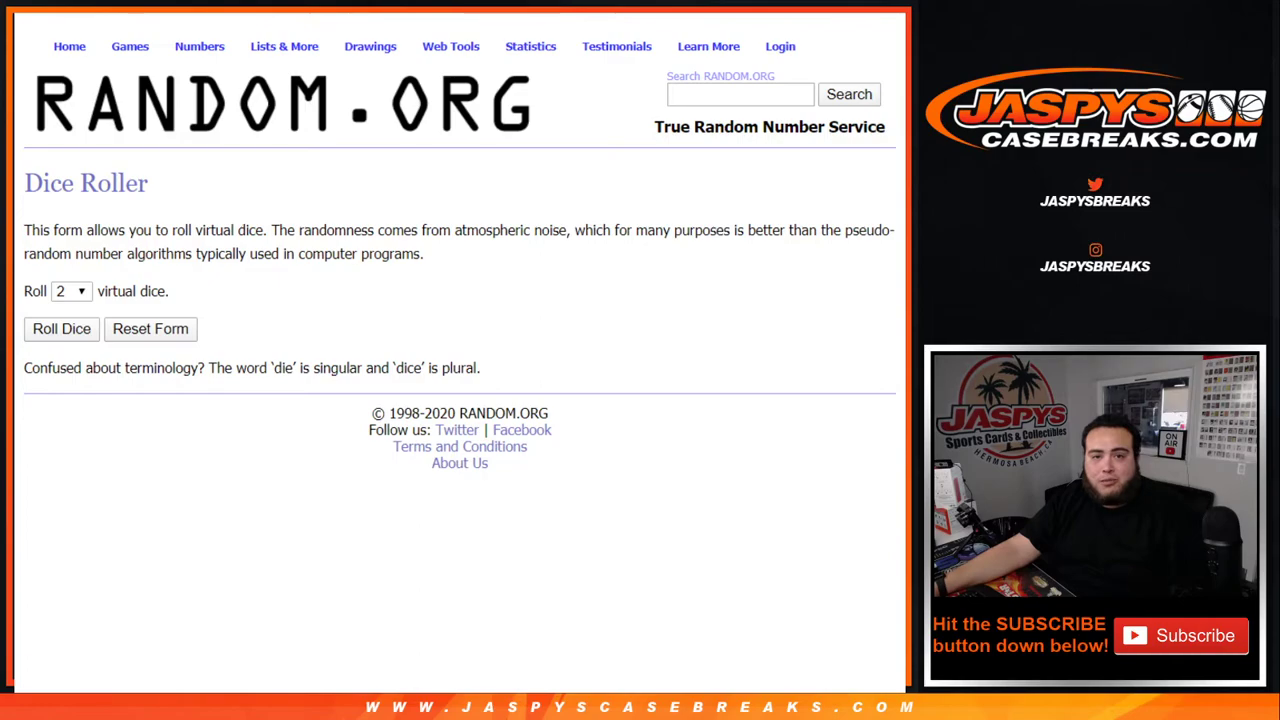
click(63, 330)
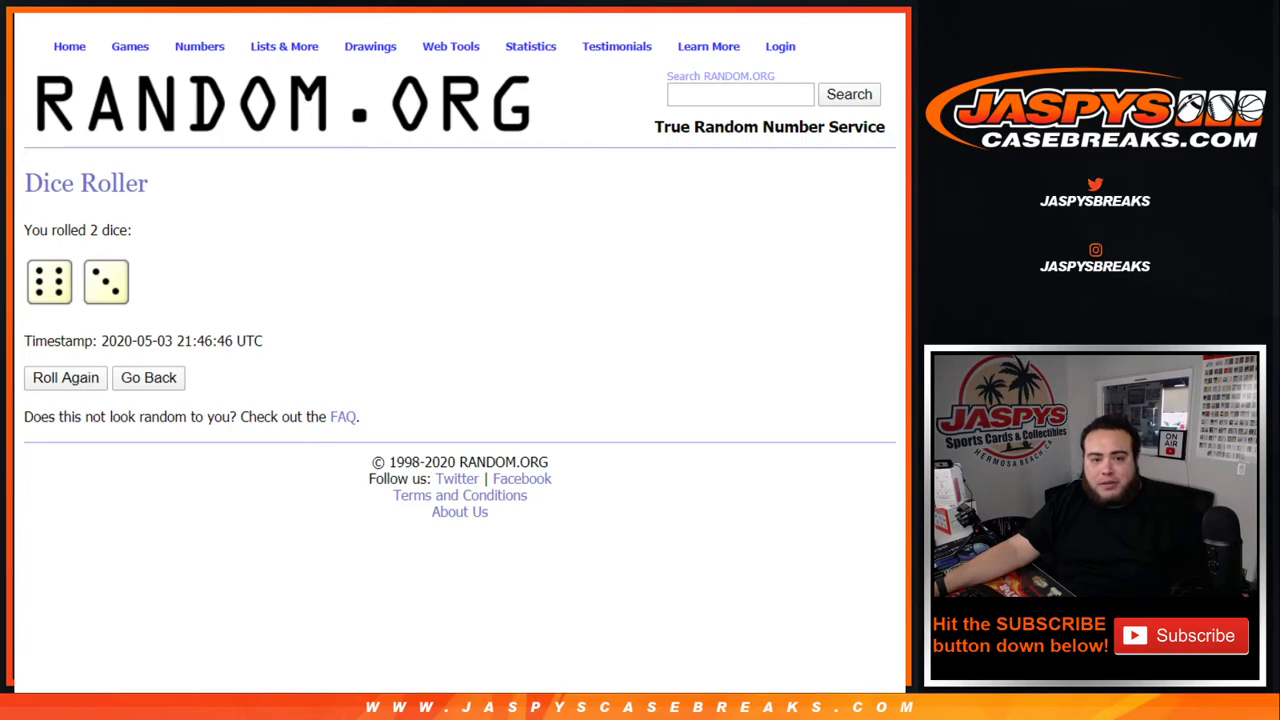
Randomize the list of participant names nine times in the List Randomizer
key(ctrl+Tab)
scroll(189, 357, down, 5)
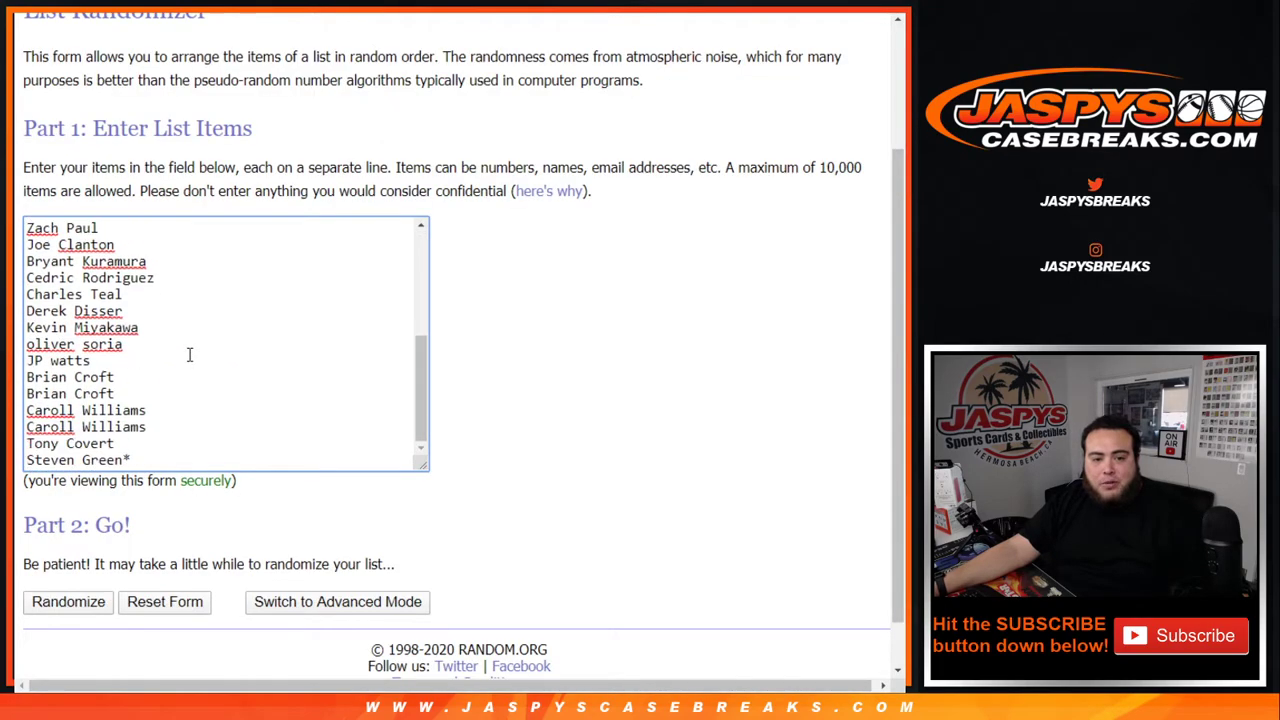
scroll(300, 420, down, 1)
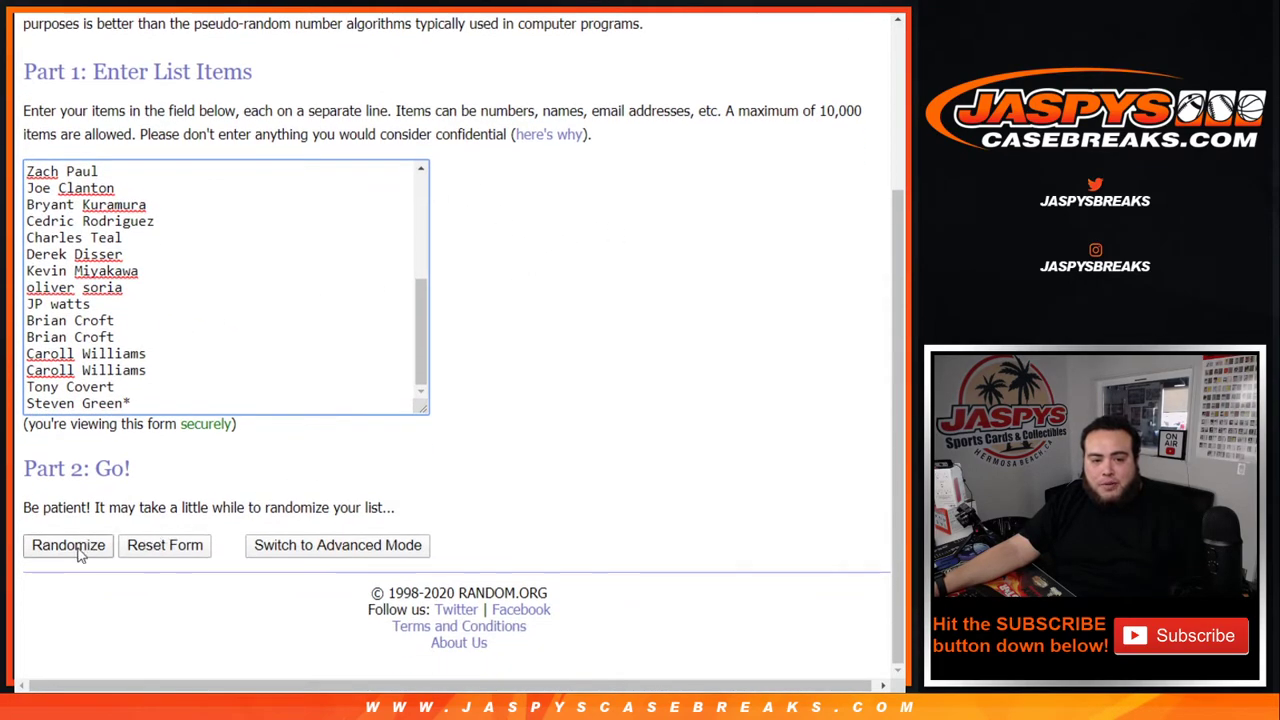
click(80, 555)
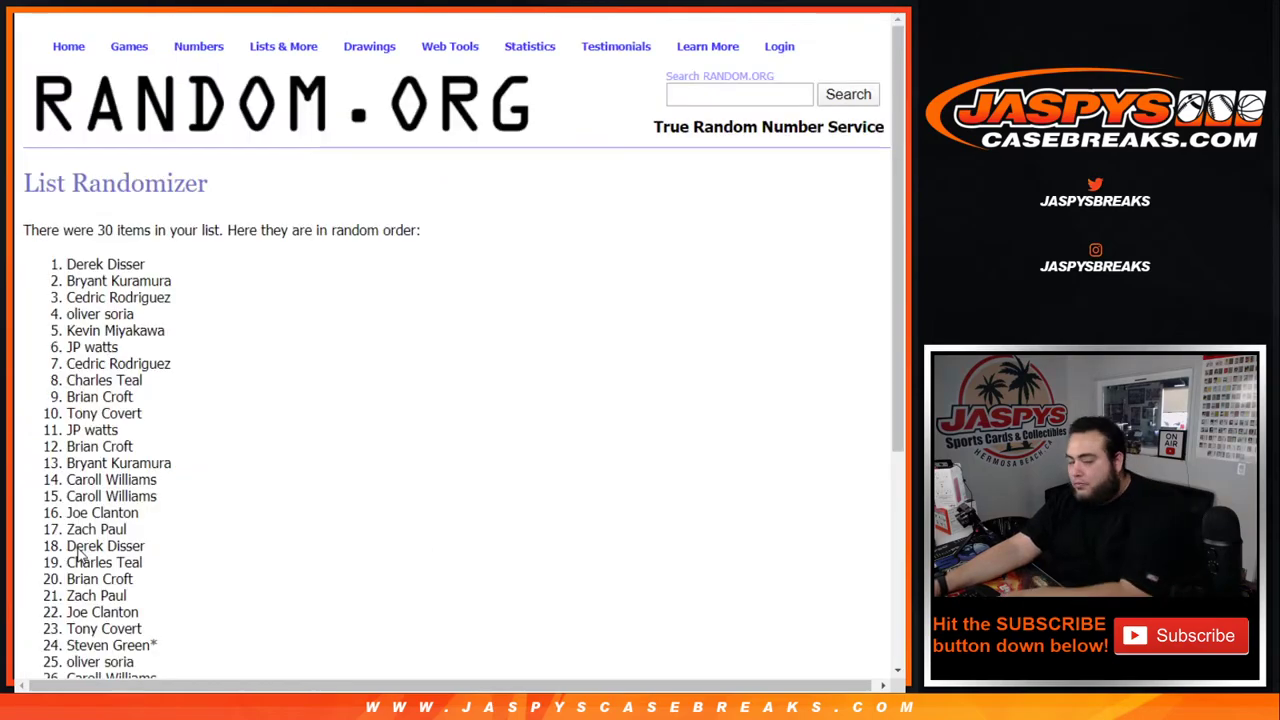
scroll(80, 556, down, 3)
click(62, 545)
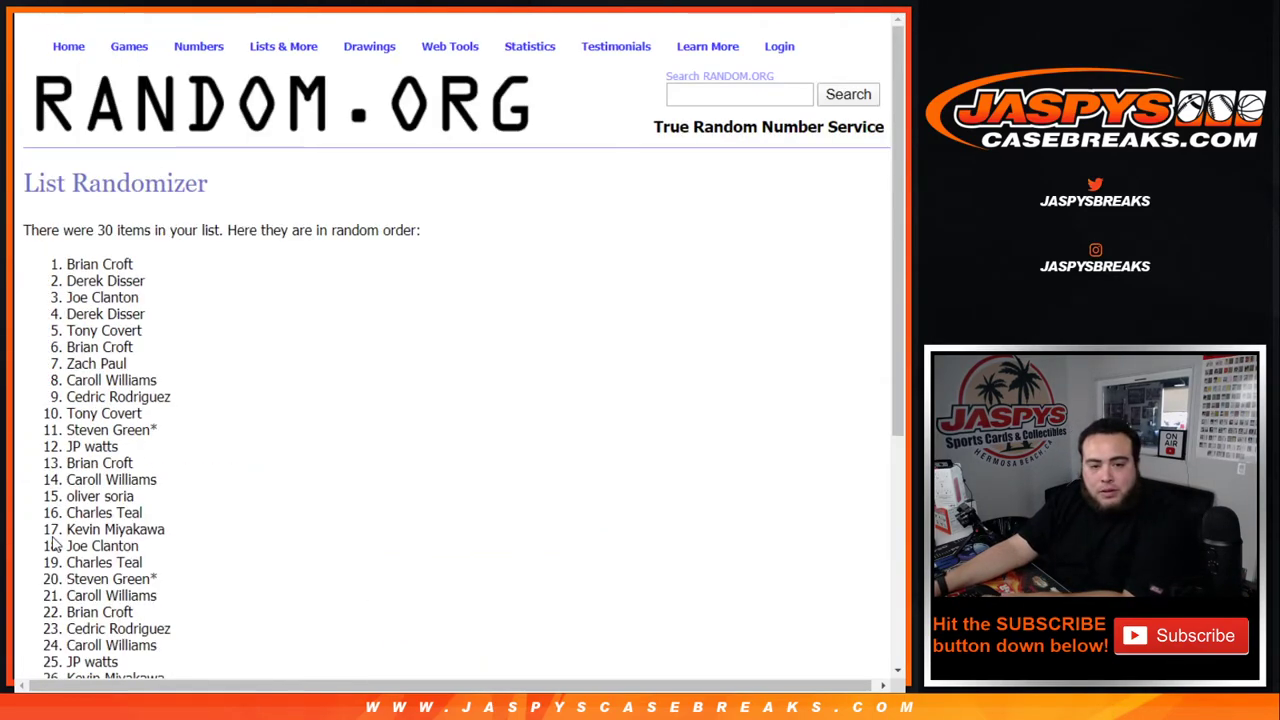
scroll(55, 543, down, 3)
click(55, 543)
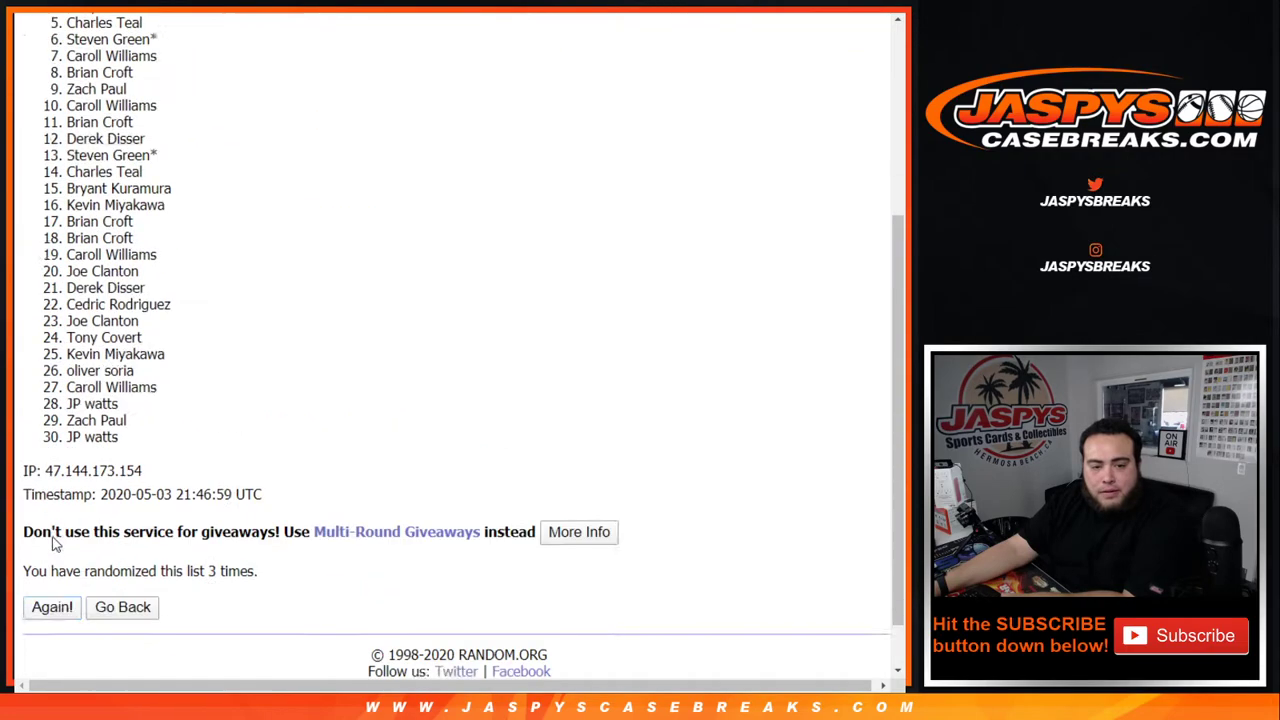
scroll(55, 543, down, 1)
click(55, 543)
scroll(55, 543, down, 3)
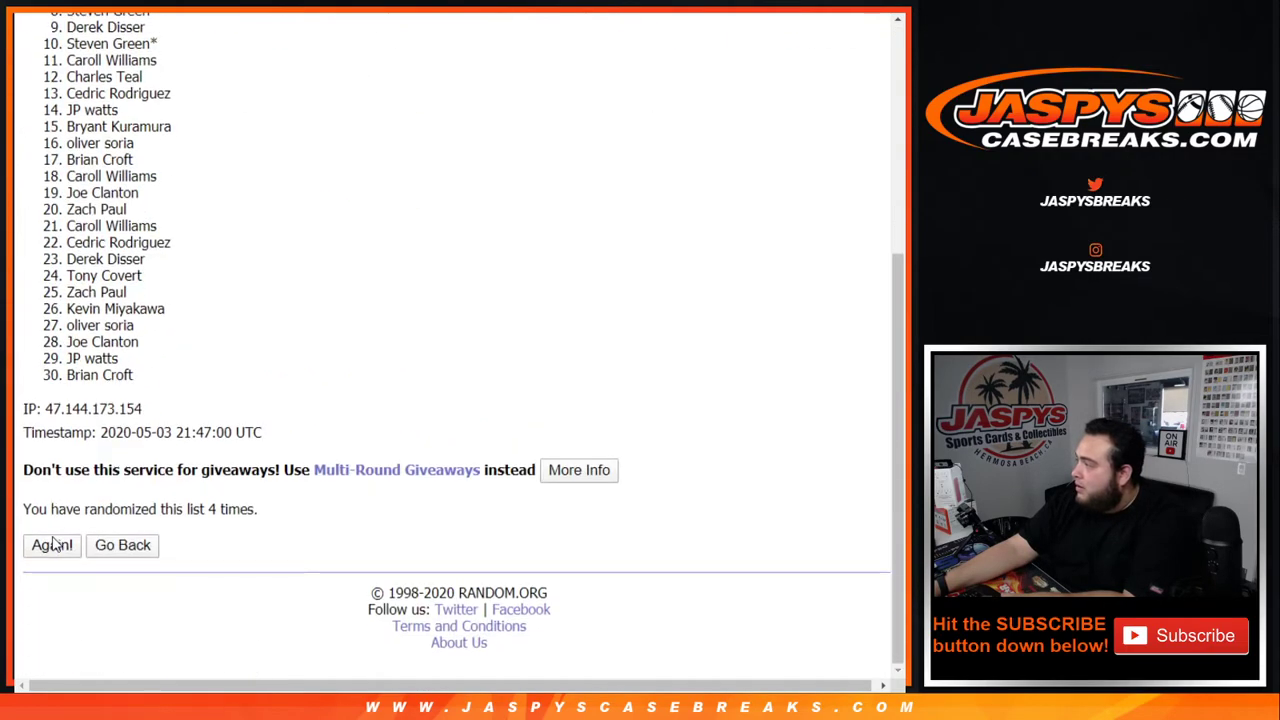
click(55, 543)
scroll(55, 543, down, 3)
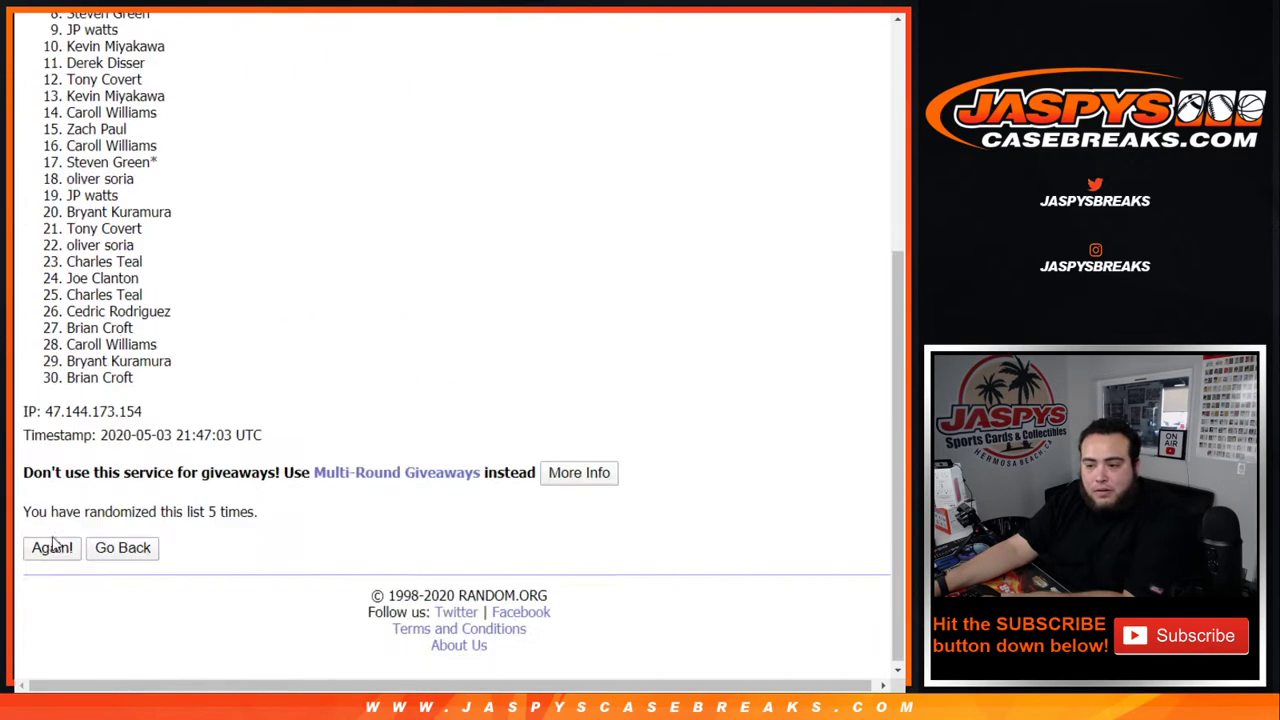
click(55, 543)
scroll(55, 543, down, 1)
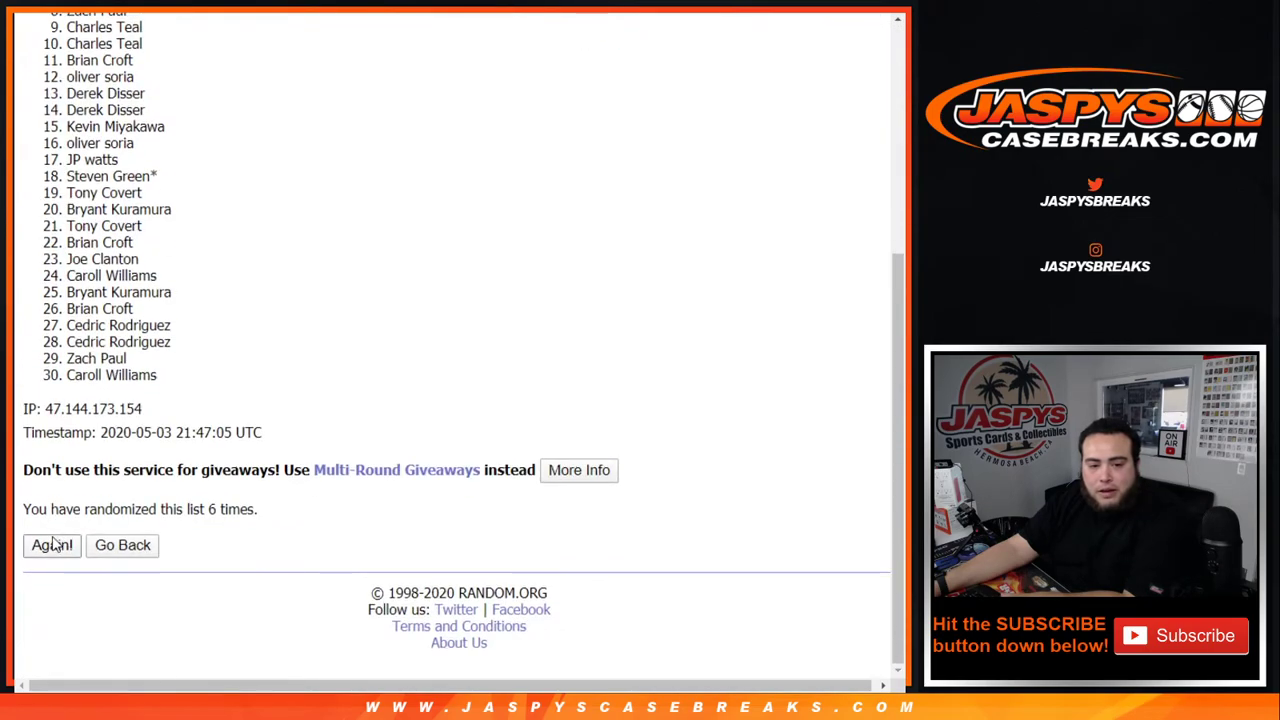
click(55, 543)
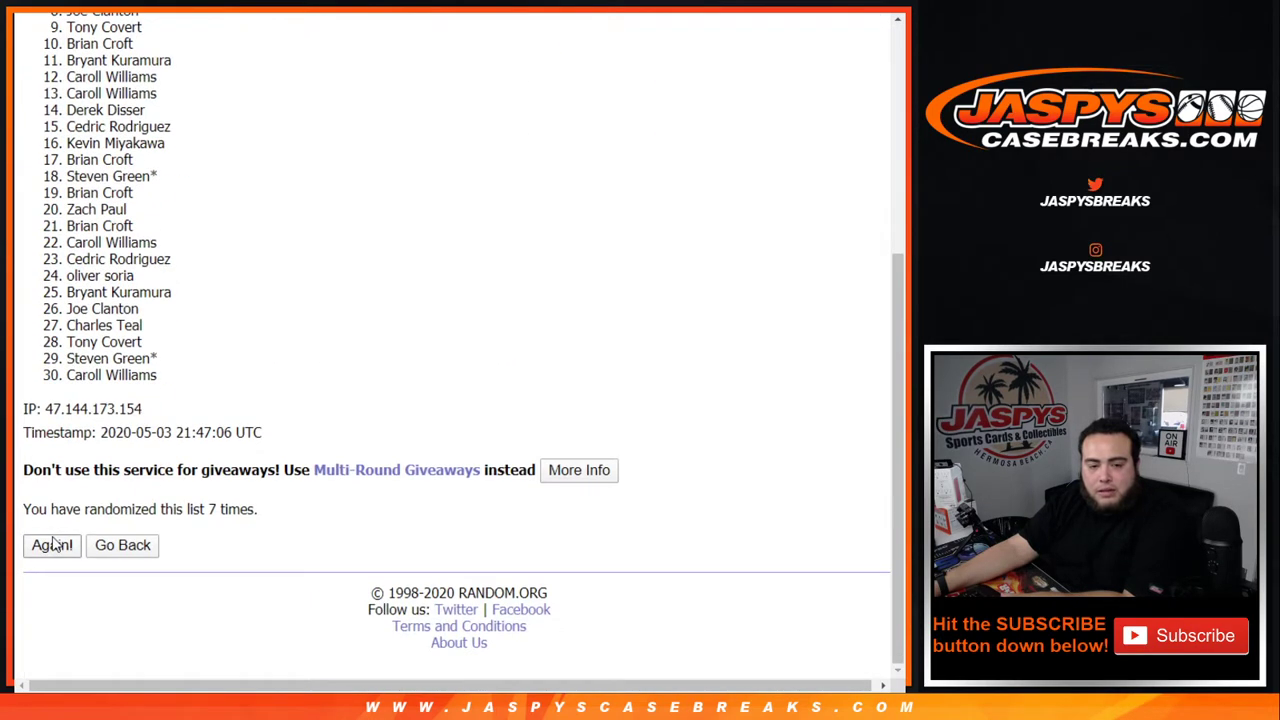
click(55, 543)
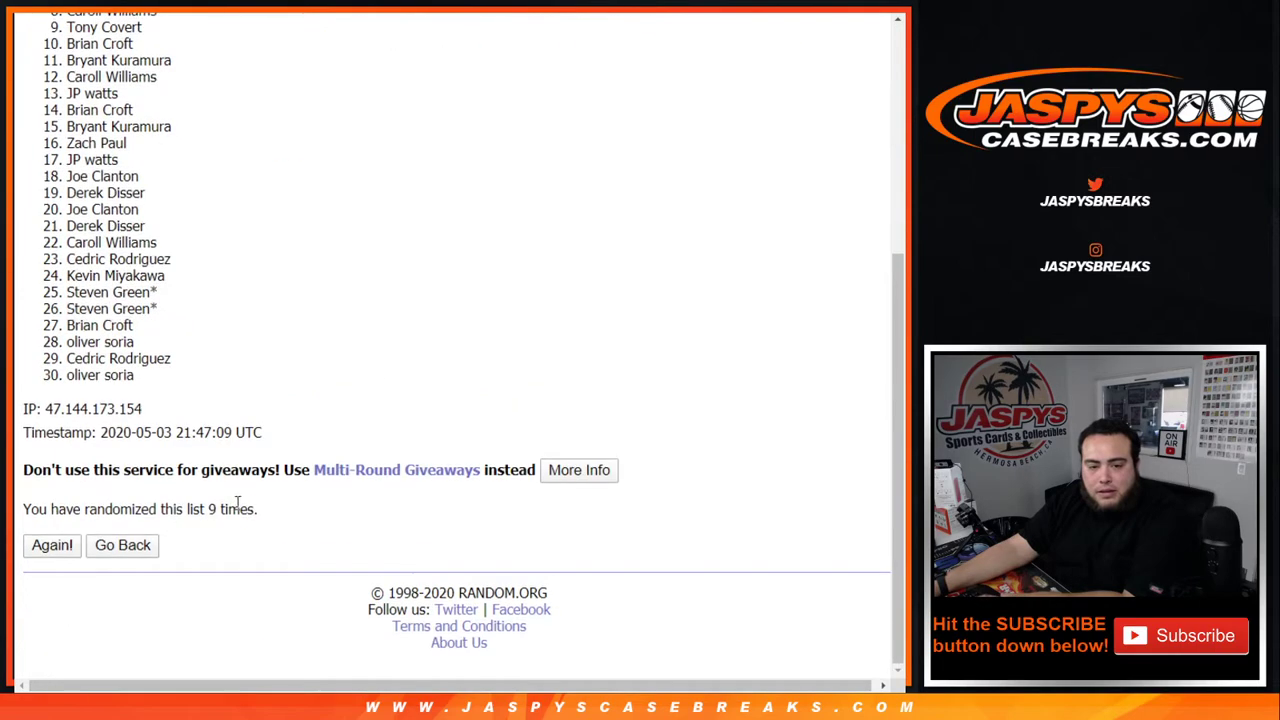
drag(201, 508, 382, 512)
Copy all 30 randomized participant names into column A of the case break spreadsheet, starting at A1
key(ctrl+Tab)
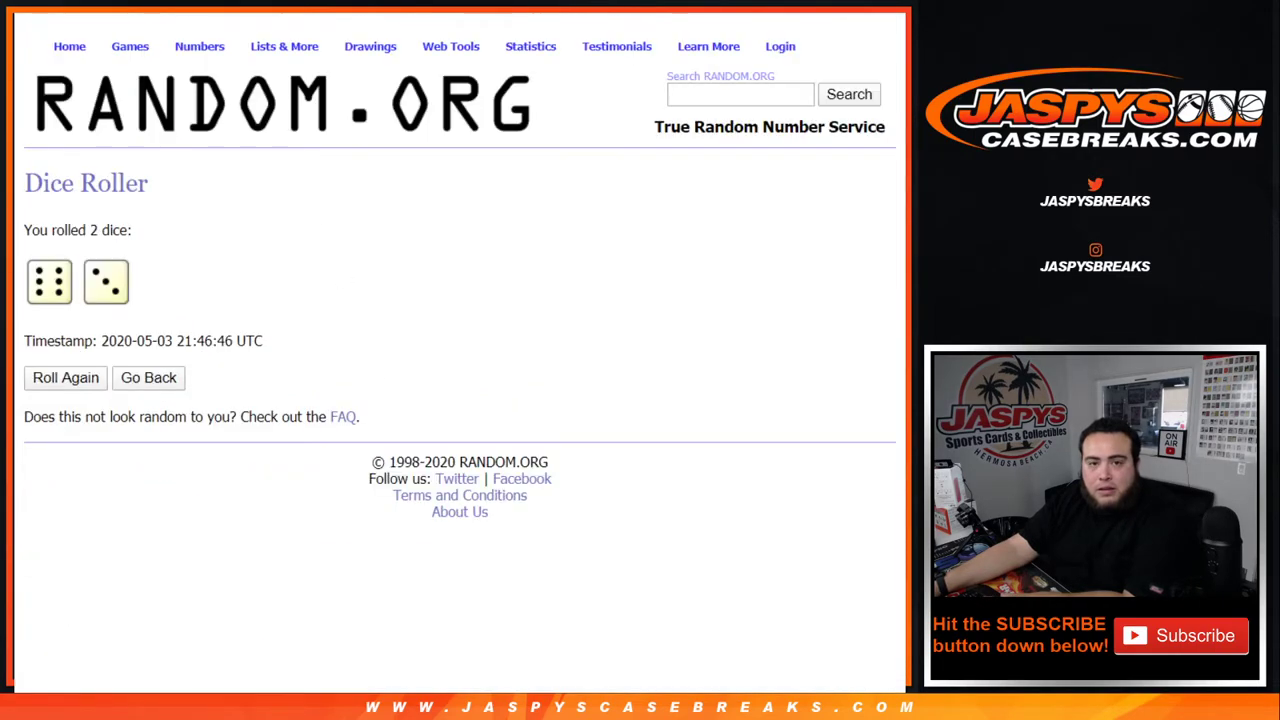
key(ctrl+shift+Tab)
scroll(191, 474, up, 5)
drag(50, 262, 175, 400)
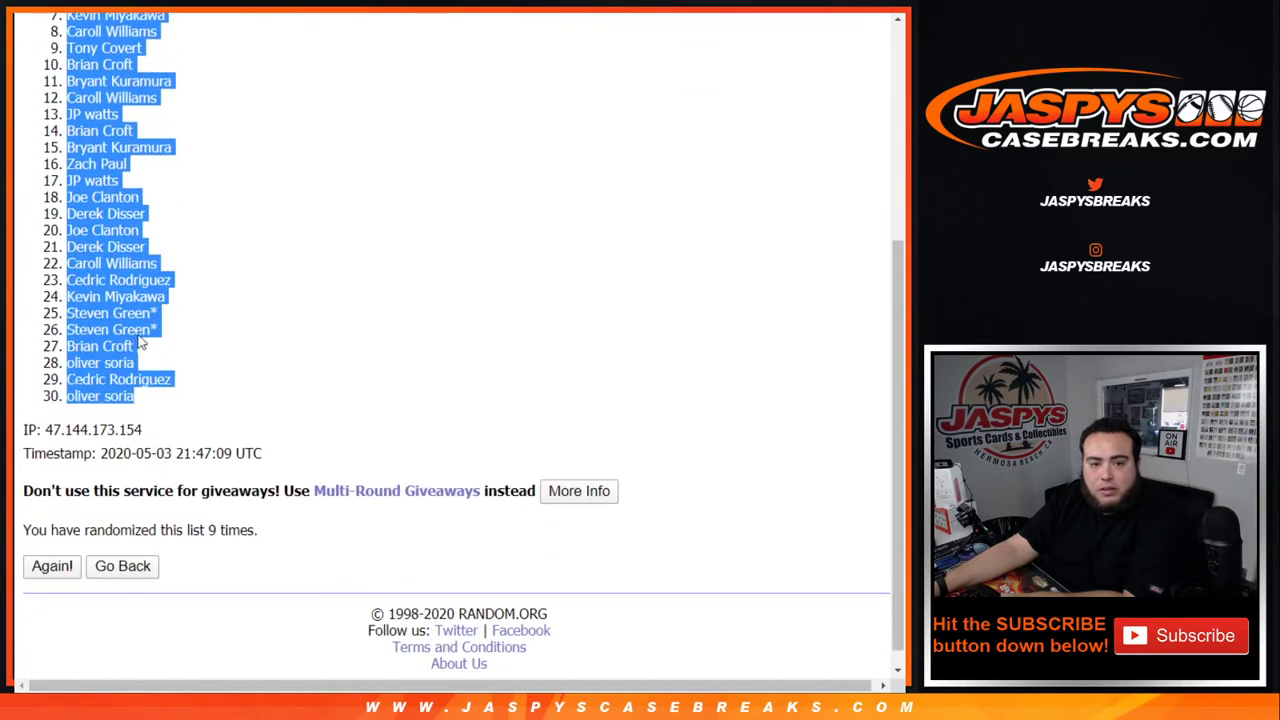
key(ctrl+c)
key(ctrl+Tab)
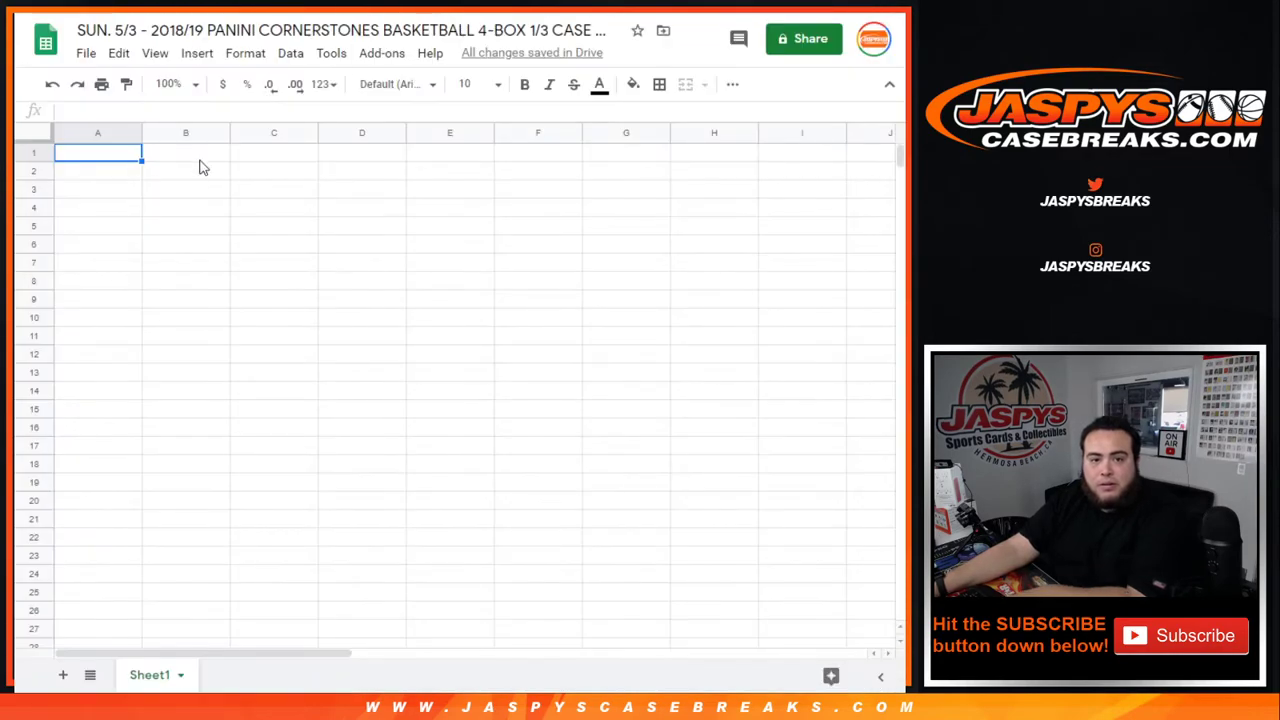
key(ctrl+v)
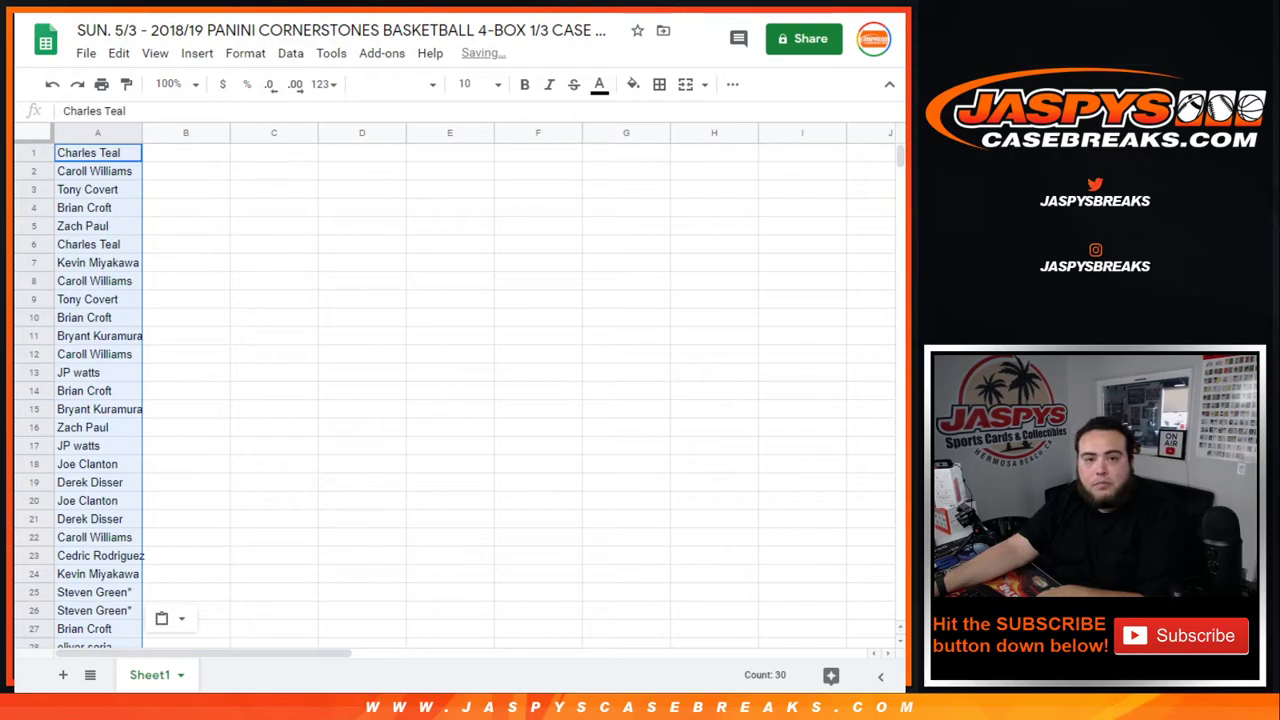
Randomize the list of NBA teams nine times in the other List Randomizer page
key(ctrl+Tab)
key(ctrl+Tab)
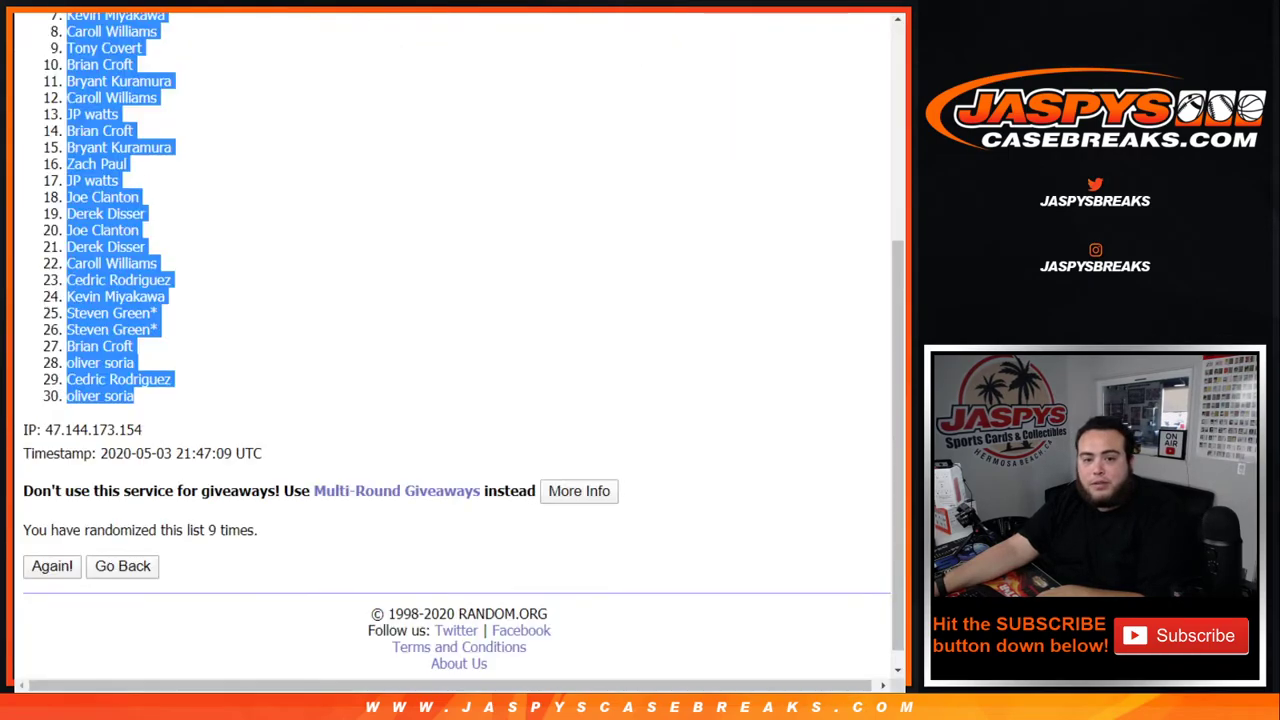
key(ctrl+Tab)
scroll(200, 450, up, 3)
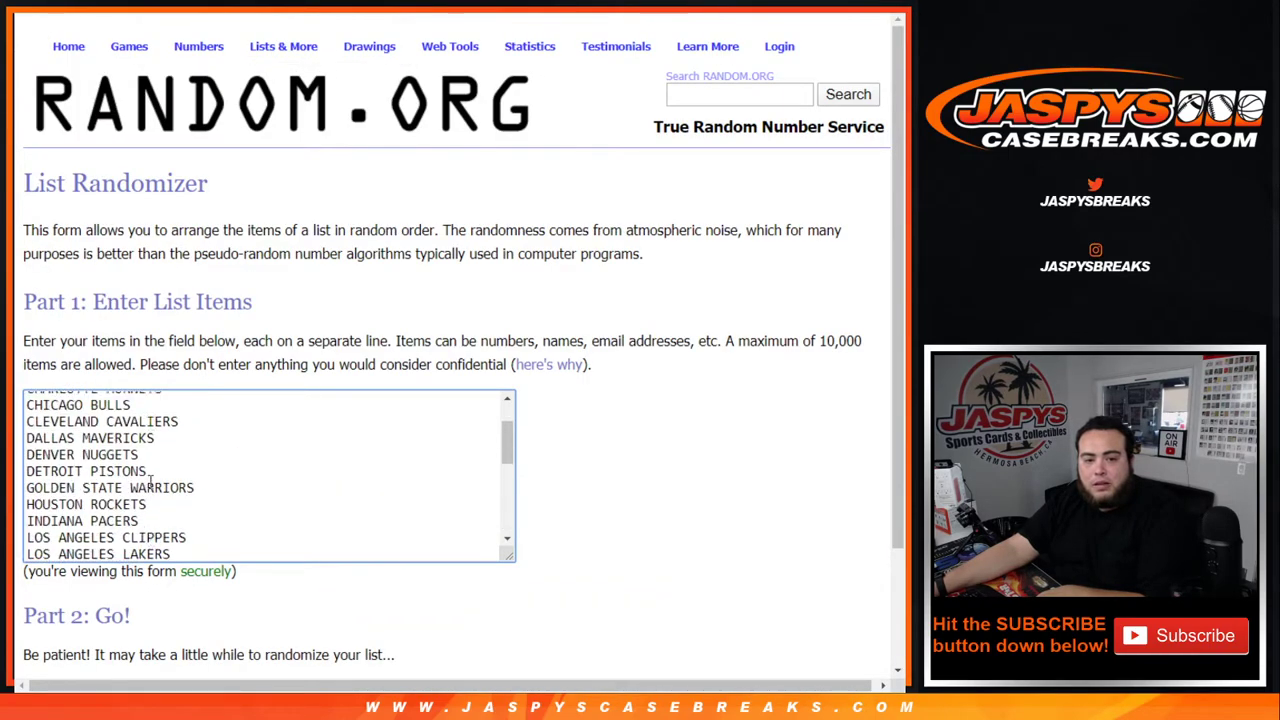
scroll(175, 258, down, 5)
click(67, 550)
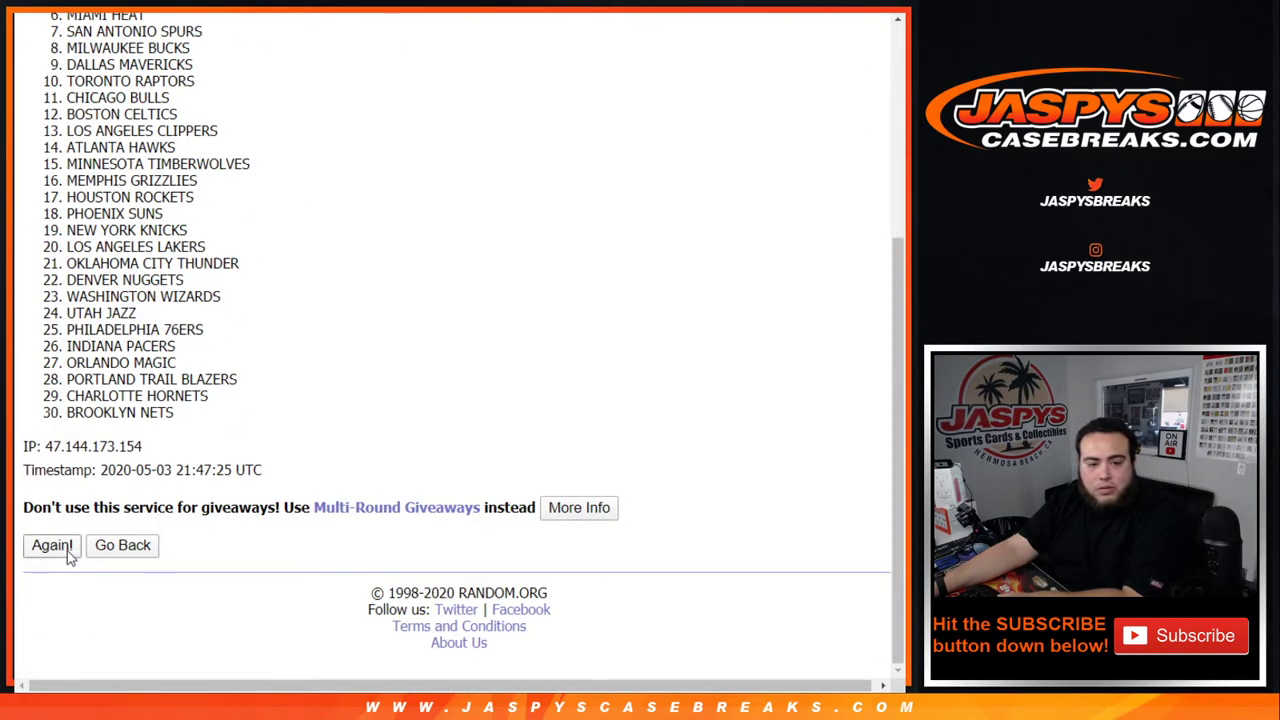
click(52, 545)
scroll(68, 556, down, 5)
click(68, 552)
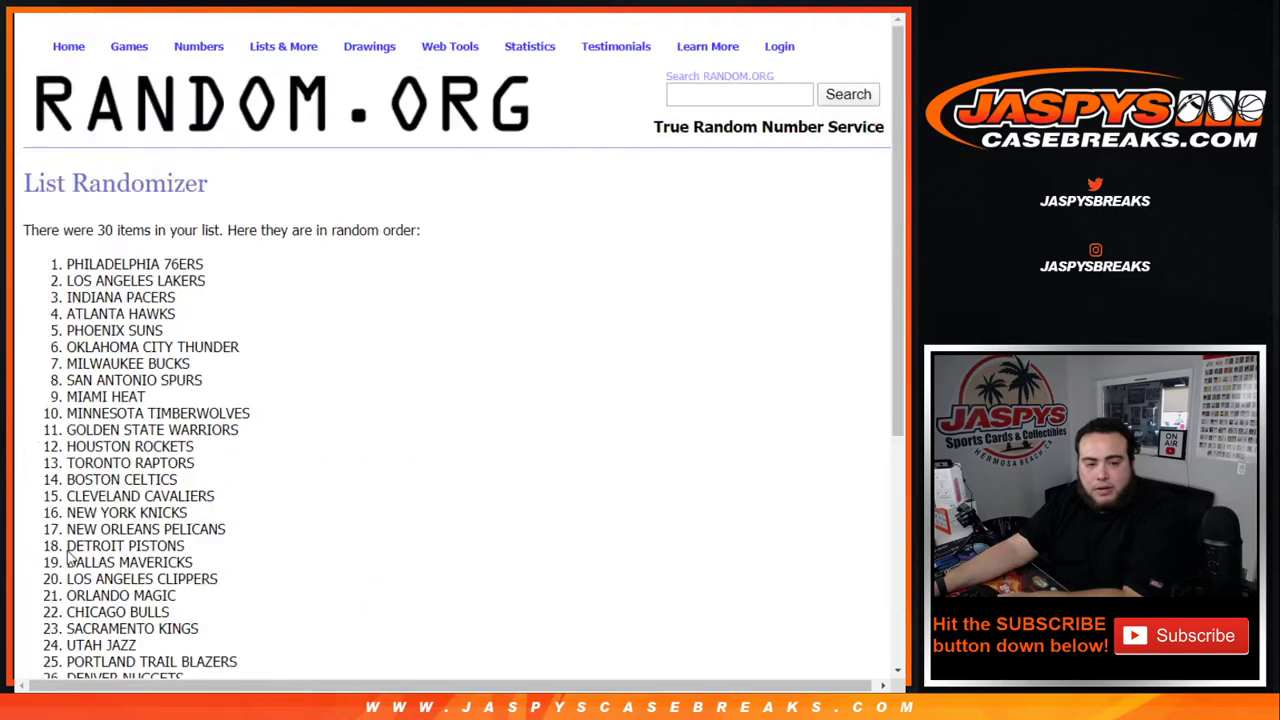
scroll(68, 554, down, 5)
click(52, 545)
scroll(68, 554, down, 5)
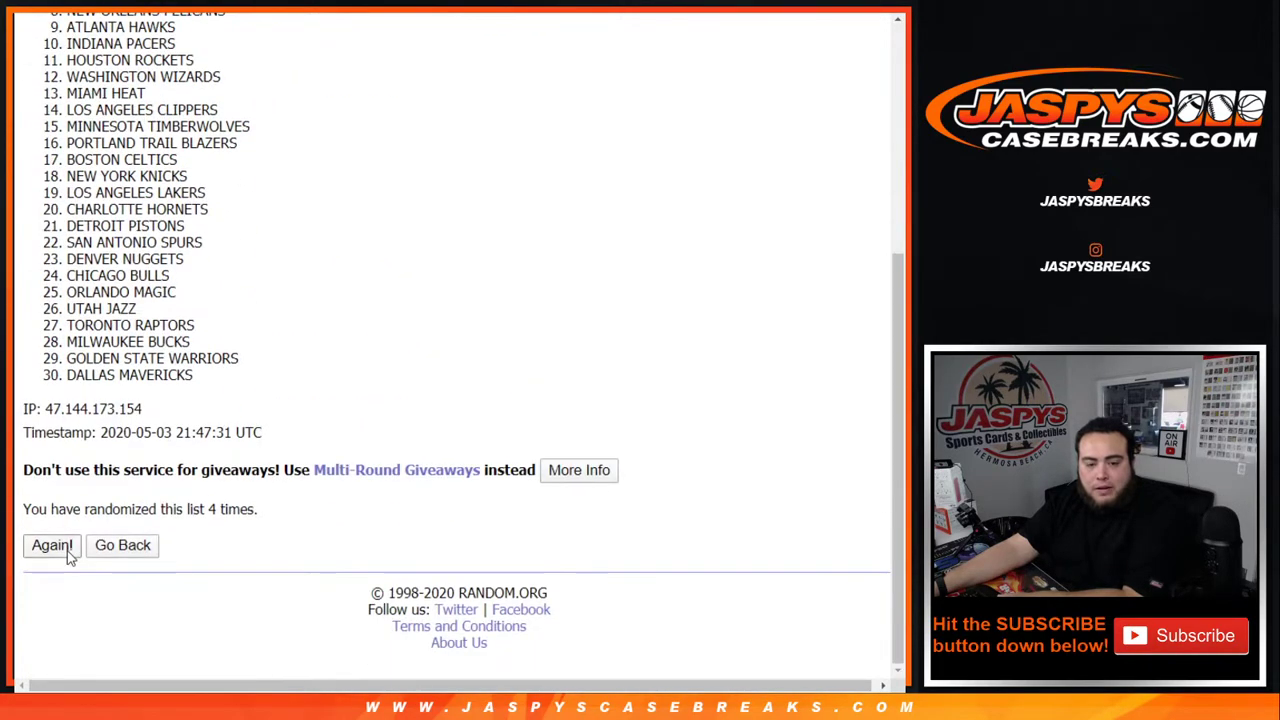
click(52, 545)
scroll(68, 554, down, 5)
click(68, 553)
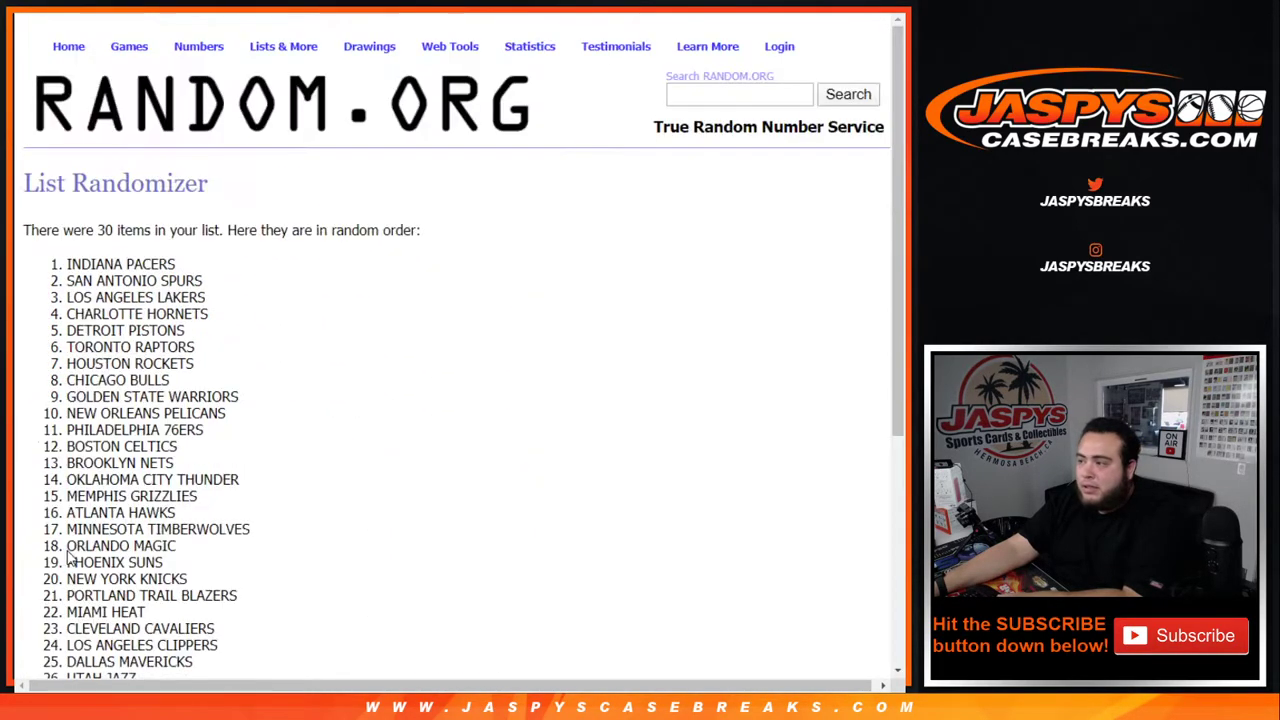
scroll(68, 553, down, 5)
click(52, 545)
scroll(68, 553, down, 5)
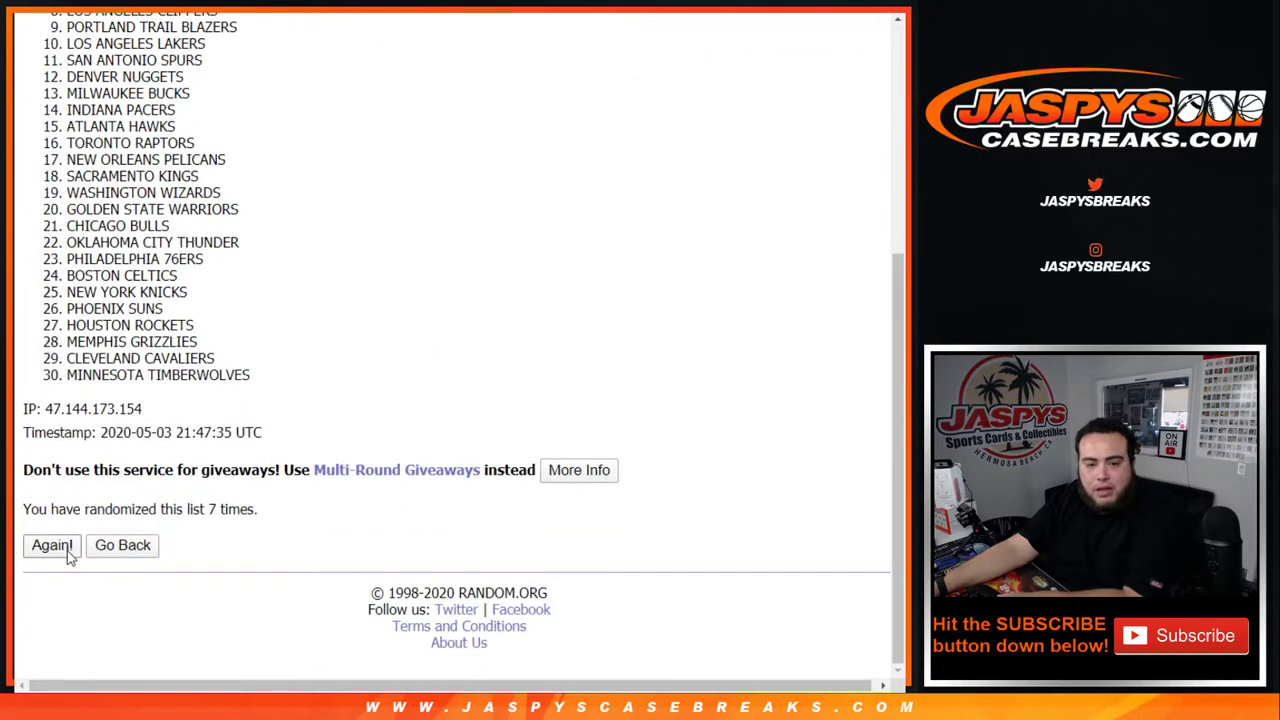
click(52, 545)
scroll(68, 554, down, 5)
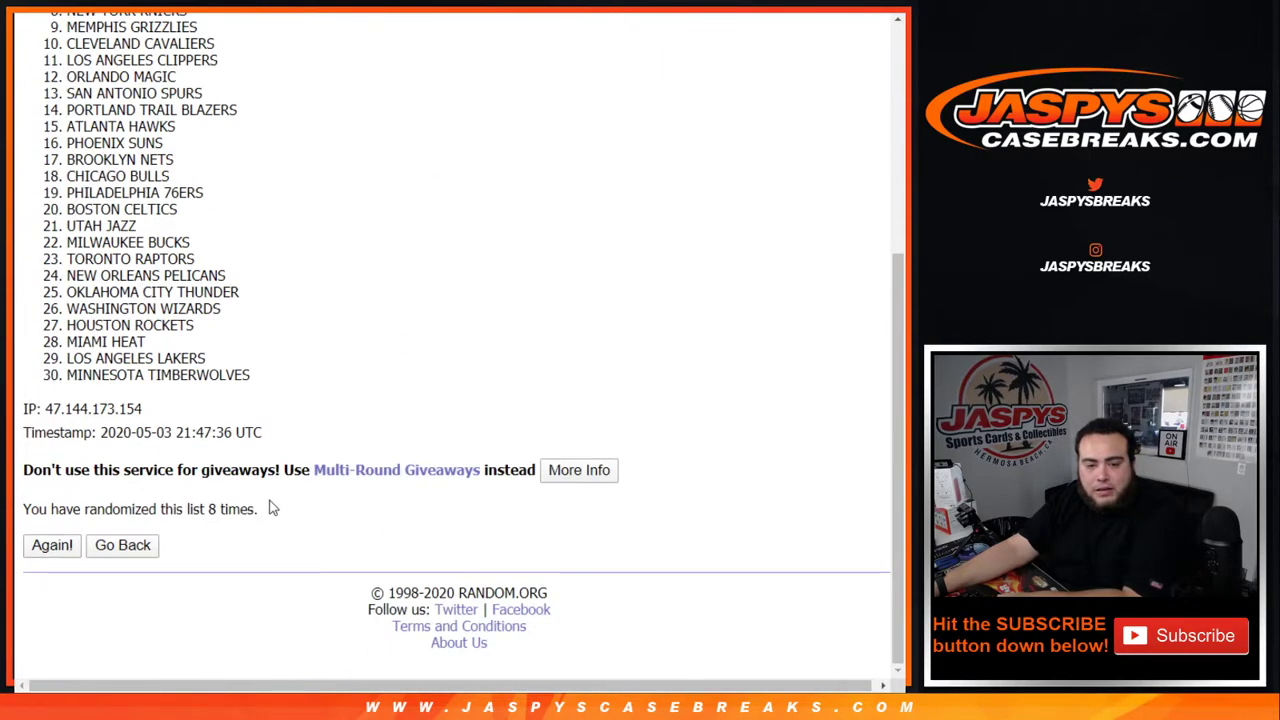
click(52, 545)
scroll(68, 553, down, 5)
drag(203, 510, 269, 502)
Copy all 30 randomized team names into column B of the spreadsheet, starting at B1 beside the participants
scroll(226, 394, up, 5)
drag(52, 251, 232, 377)
key(ctrl+c)
scroll(245, 285, down, 5)
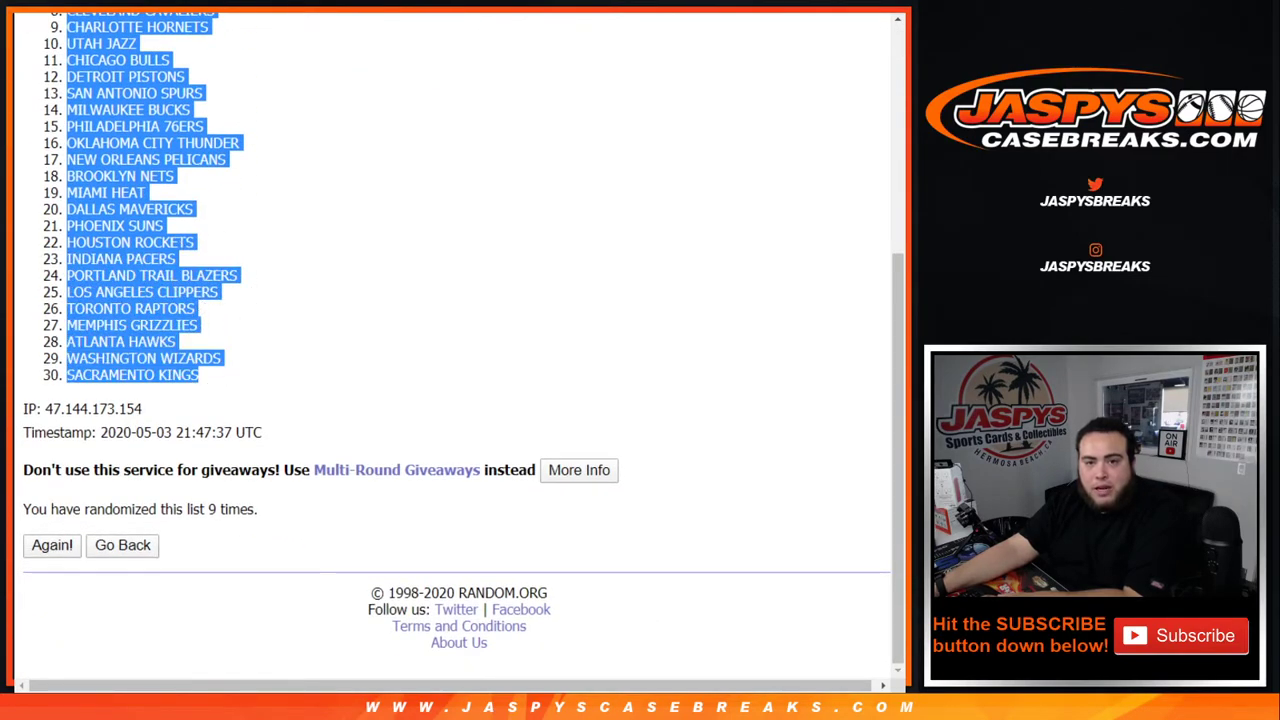
key(alt+Tab)
click(171, 155)
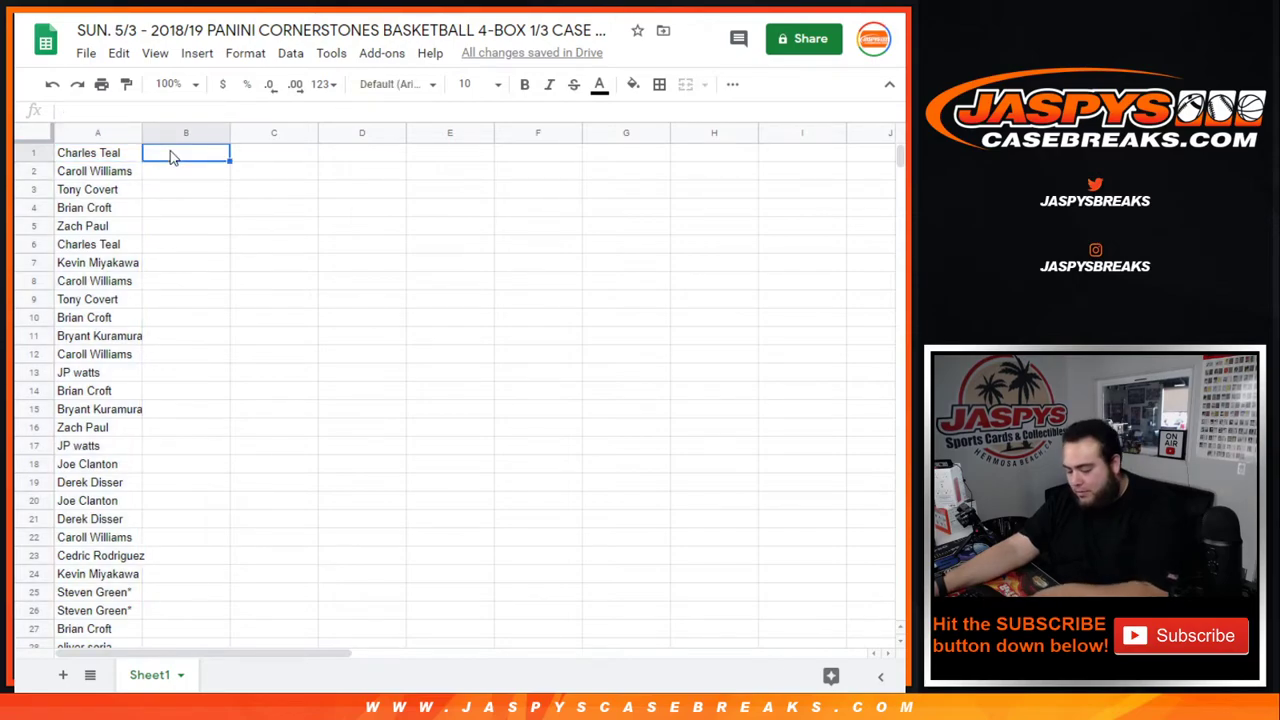
key(ctrl+v)
Set the whole sheet's font size to 14 and fit the column widths to their contents
key(ctrl+a)
click(472, 84)
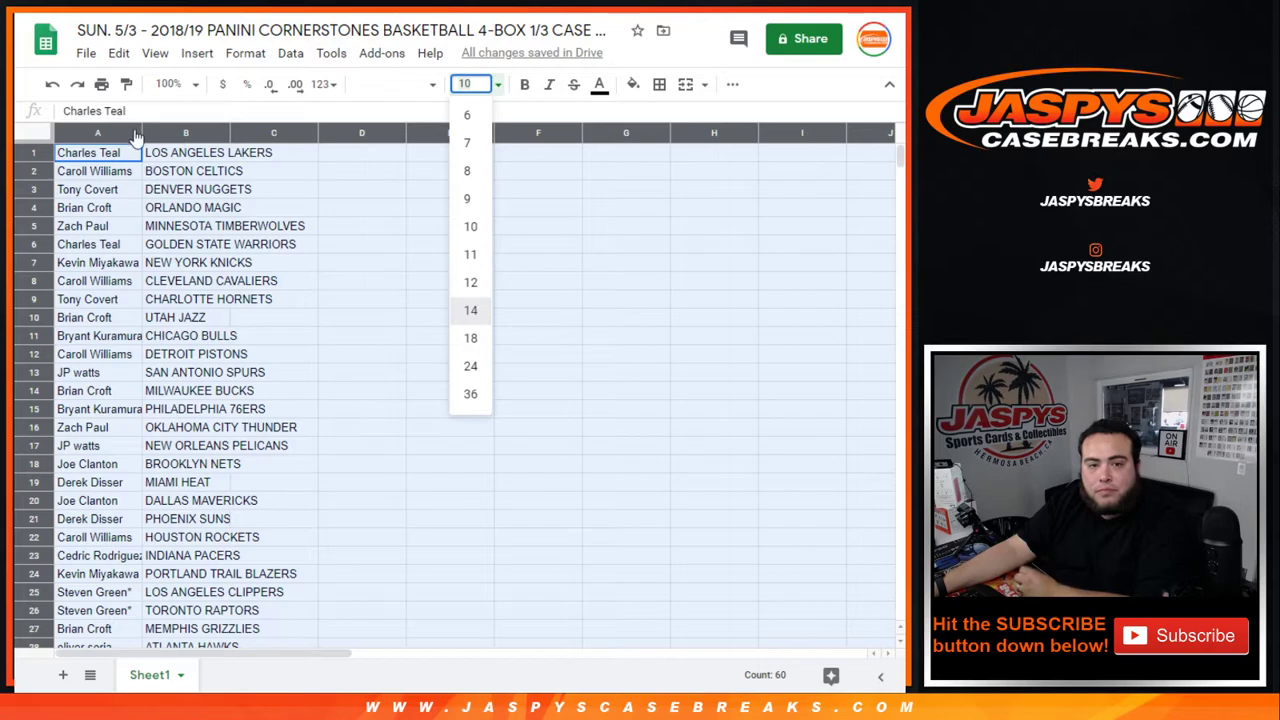
text(14)
key(Return)
double_click(141, 133)
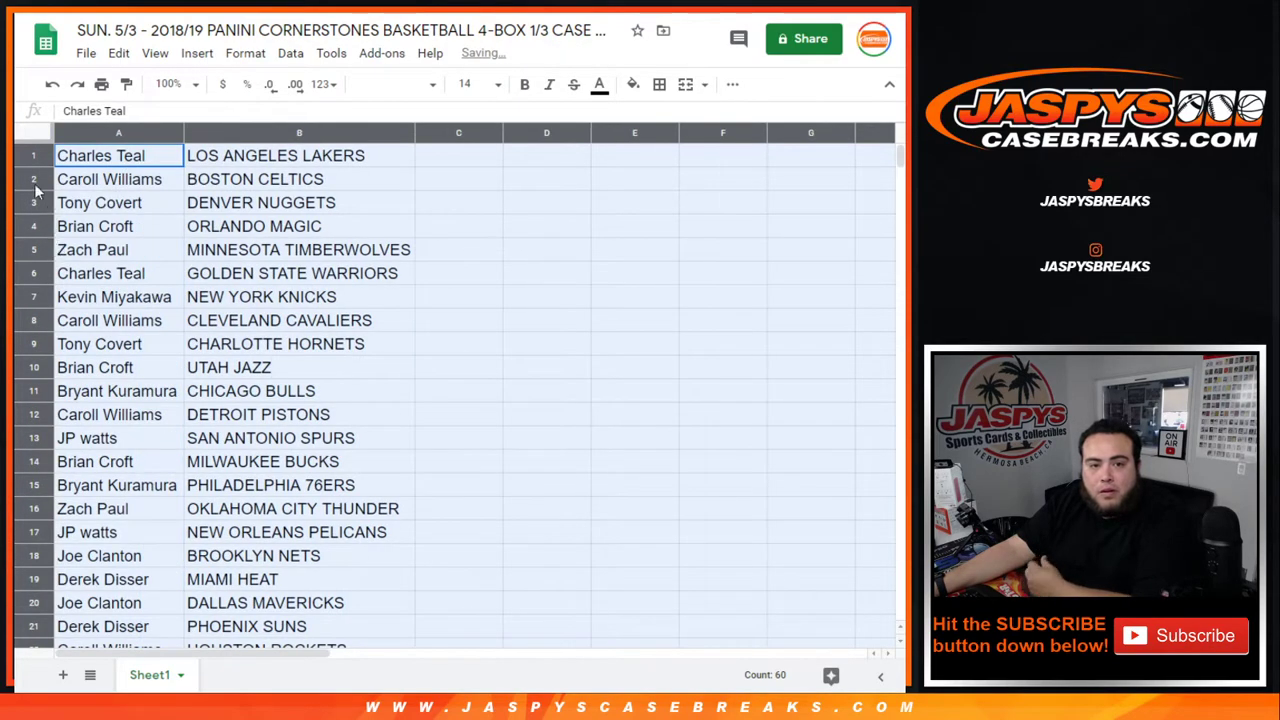
Go through rows 1 to 30 one at a time, reviewing each participant's assigned team
click(33, 157)
click(33, 179)
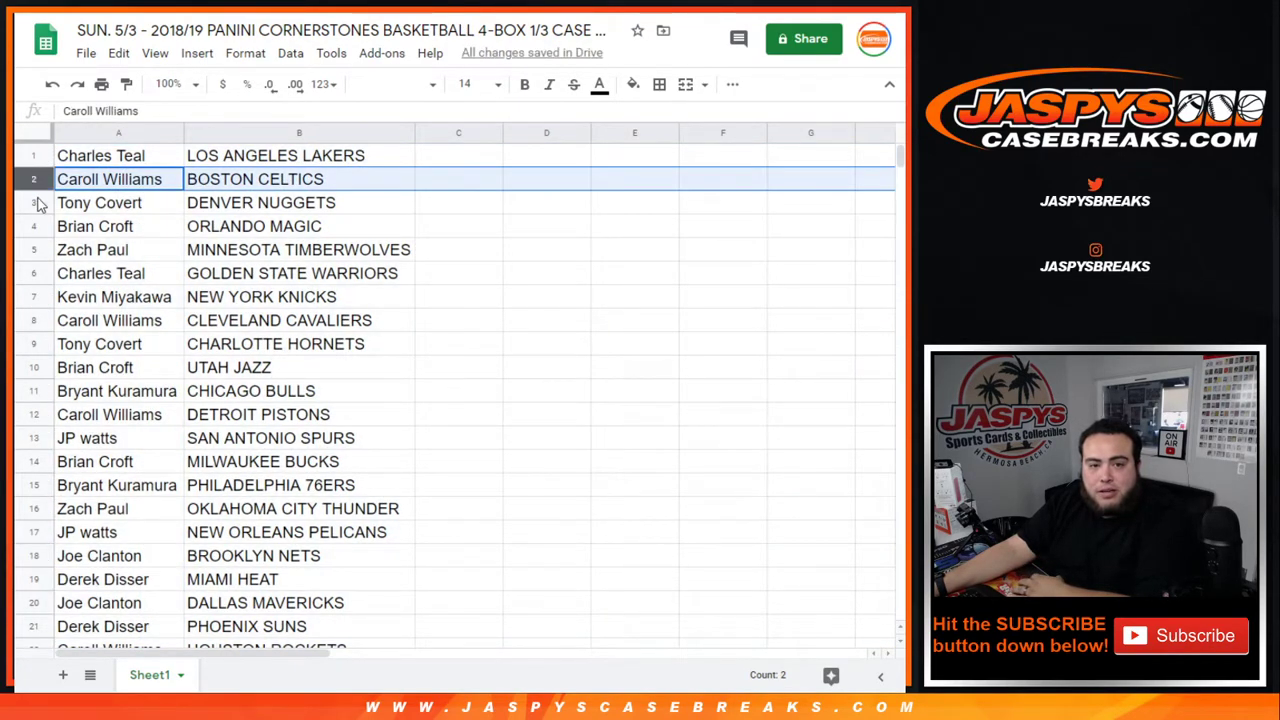
click(35, 203)
click(34, 226)
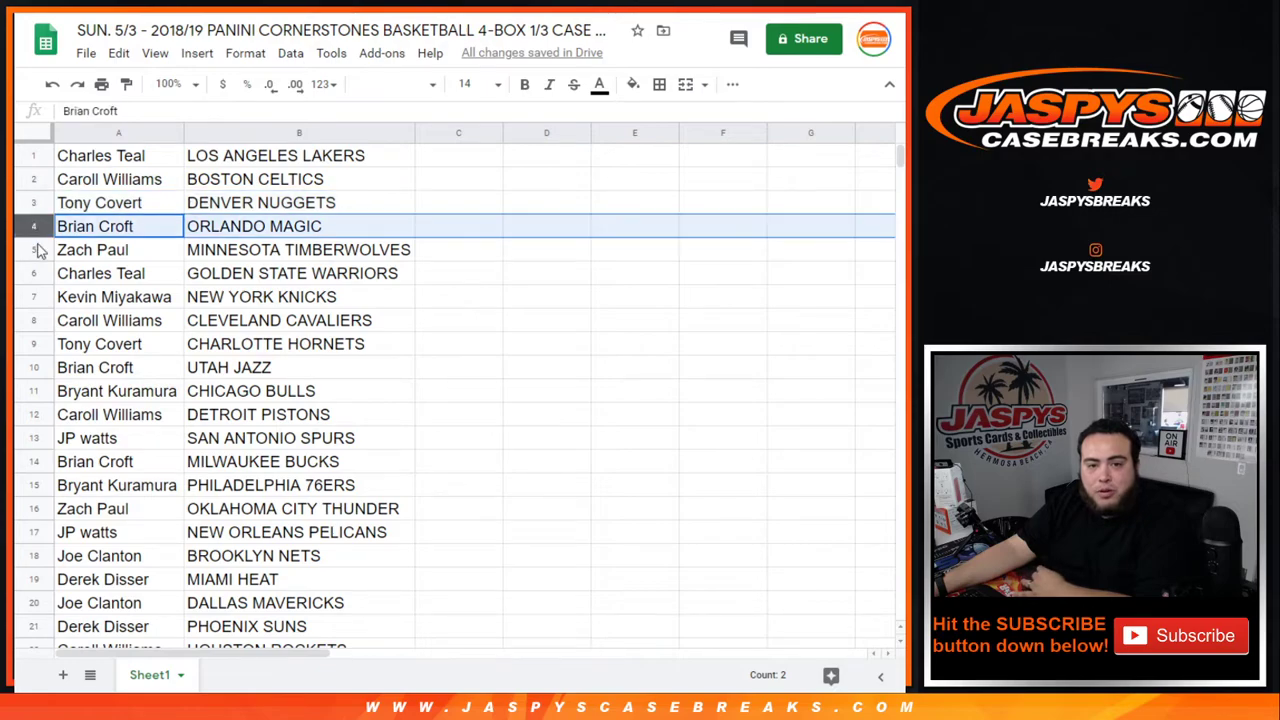
click(36, 250)
click(33, 273)
click(29, 296)
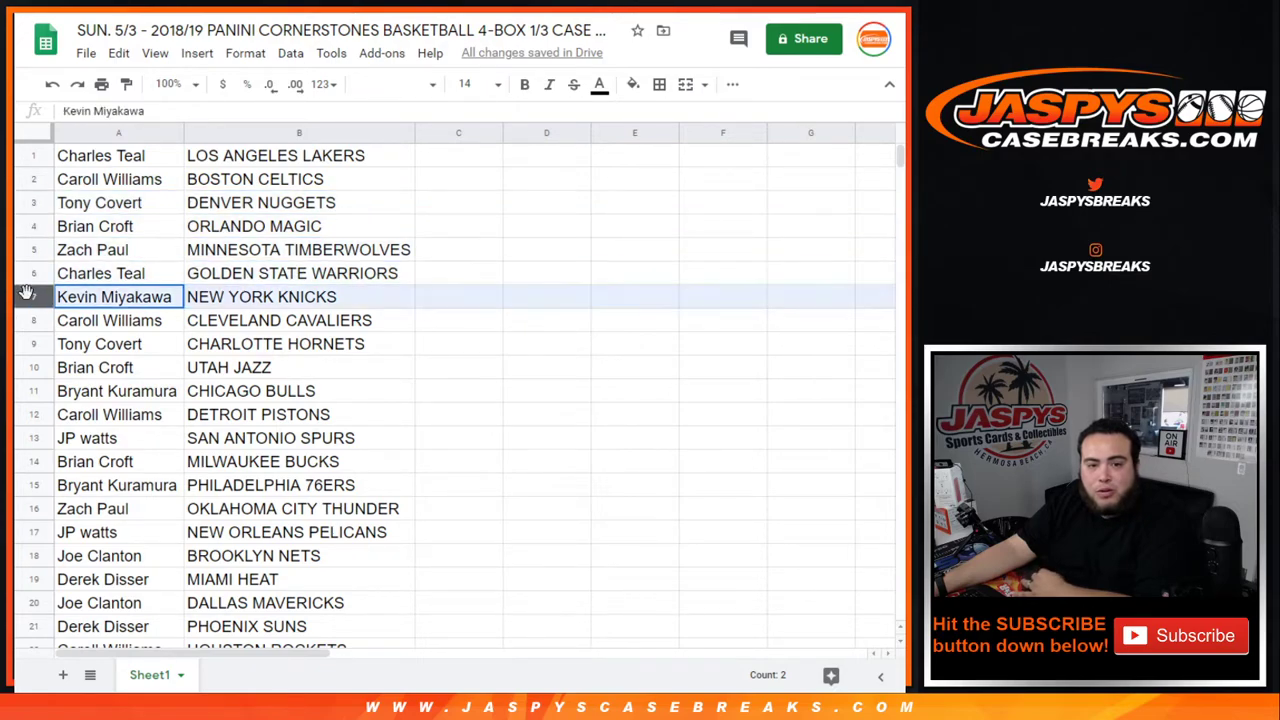
click(30, 320)
click(31, 343)
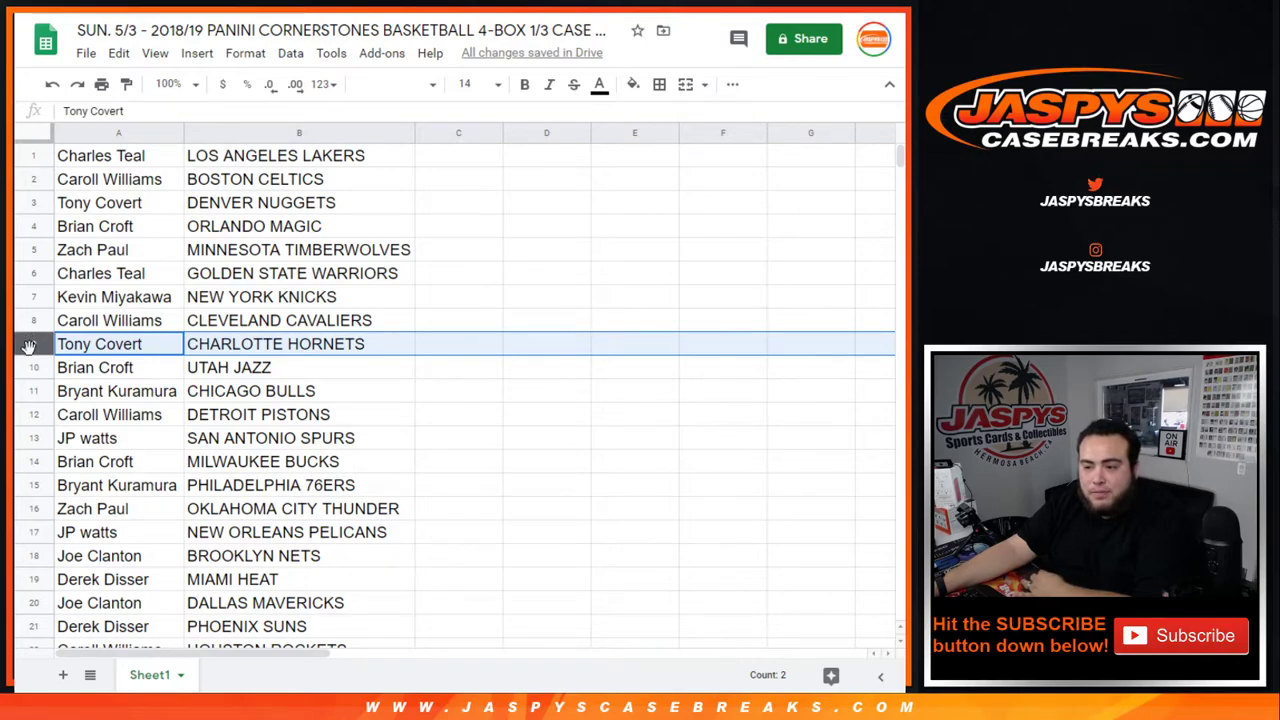
click(25, 367)
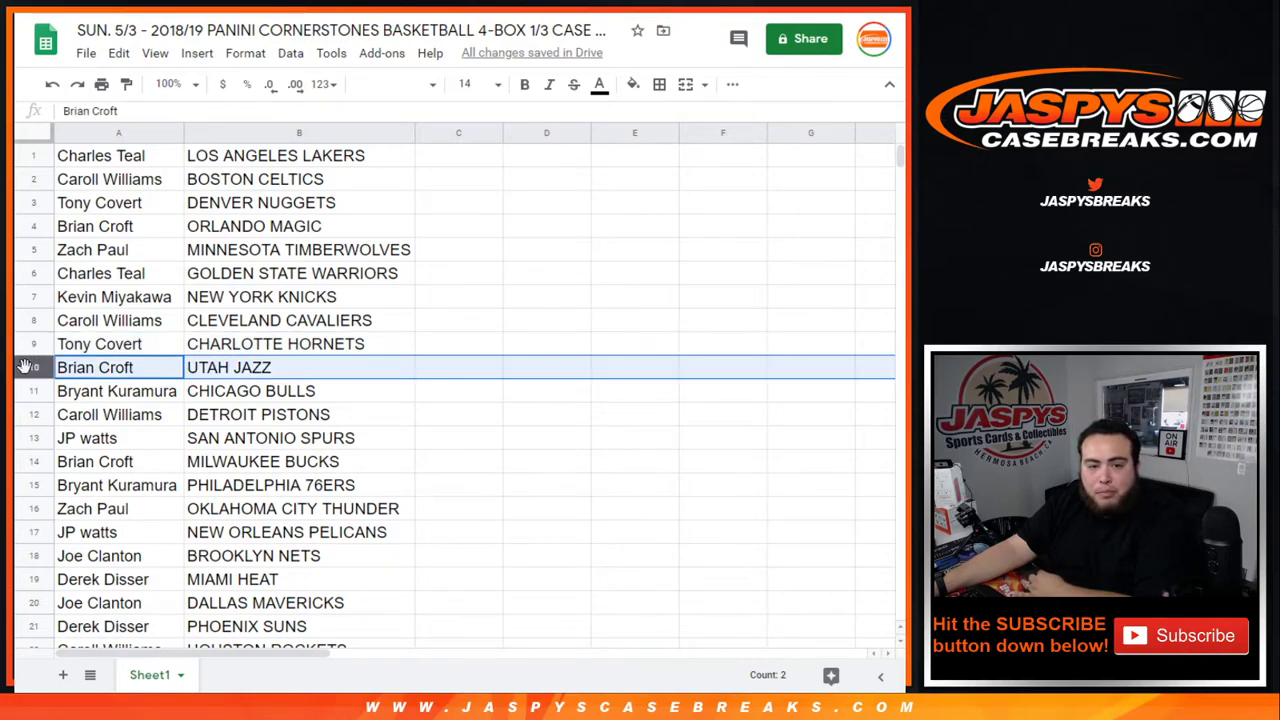
click(26, 391)
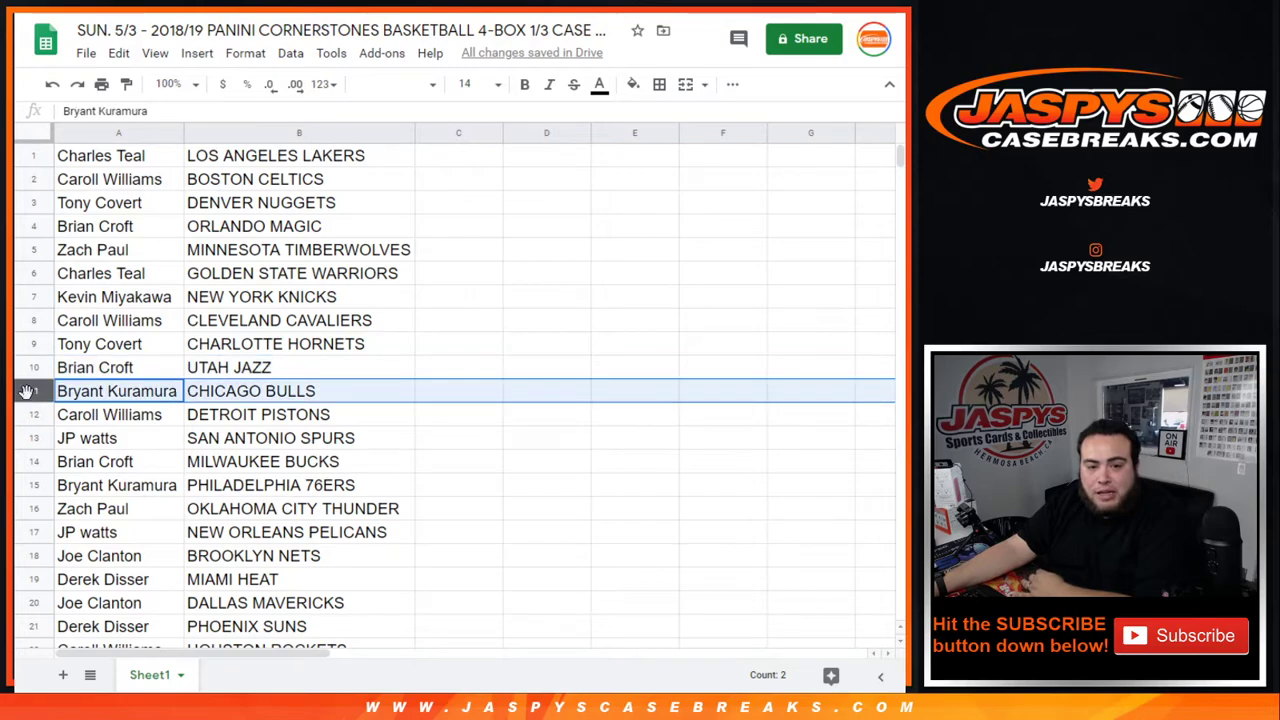
click(26, 414)
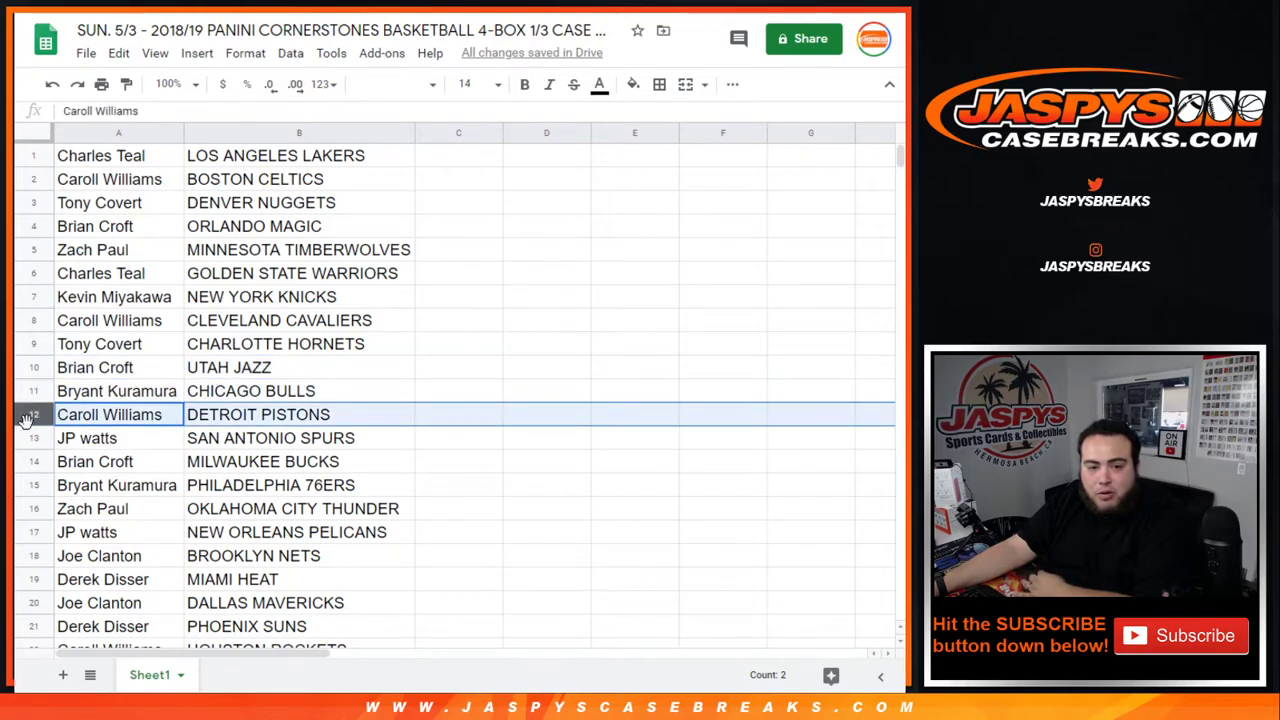
click(26, 438)
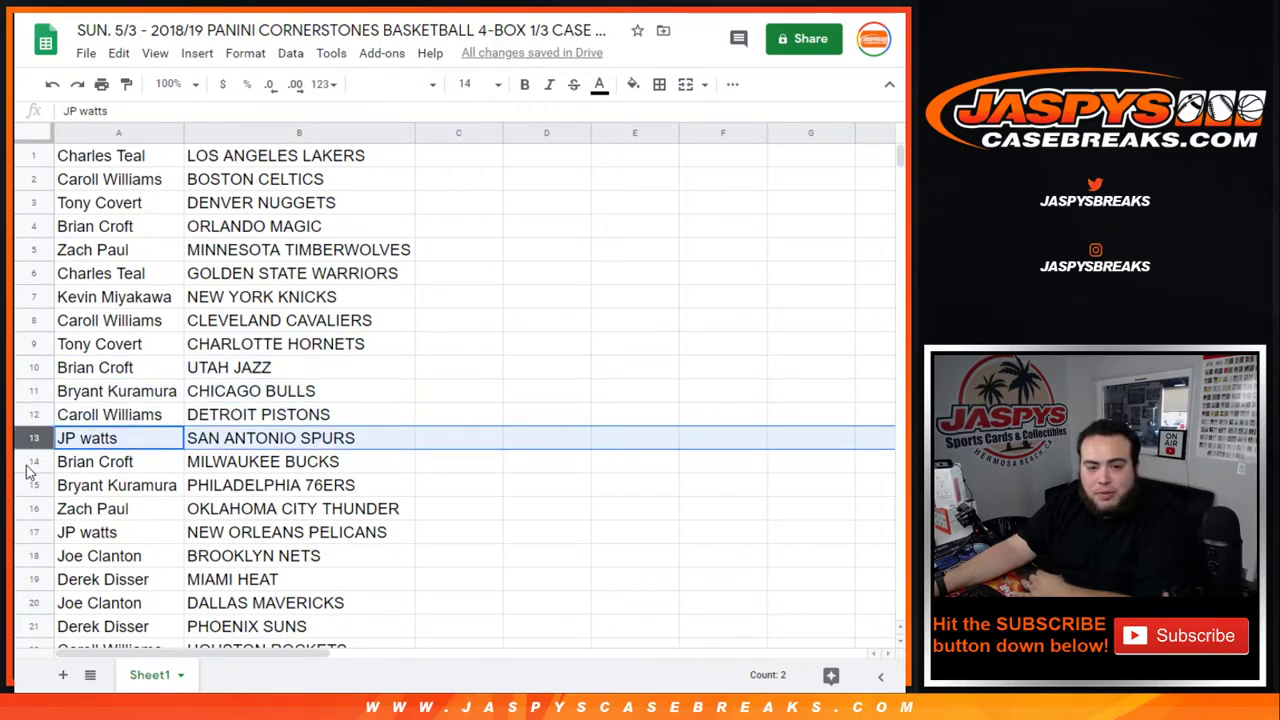
click(26, 461)
click(26, 485)
scroll(200, 355, down, 1)
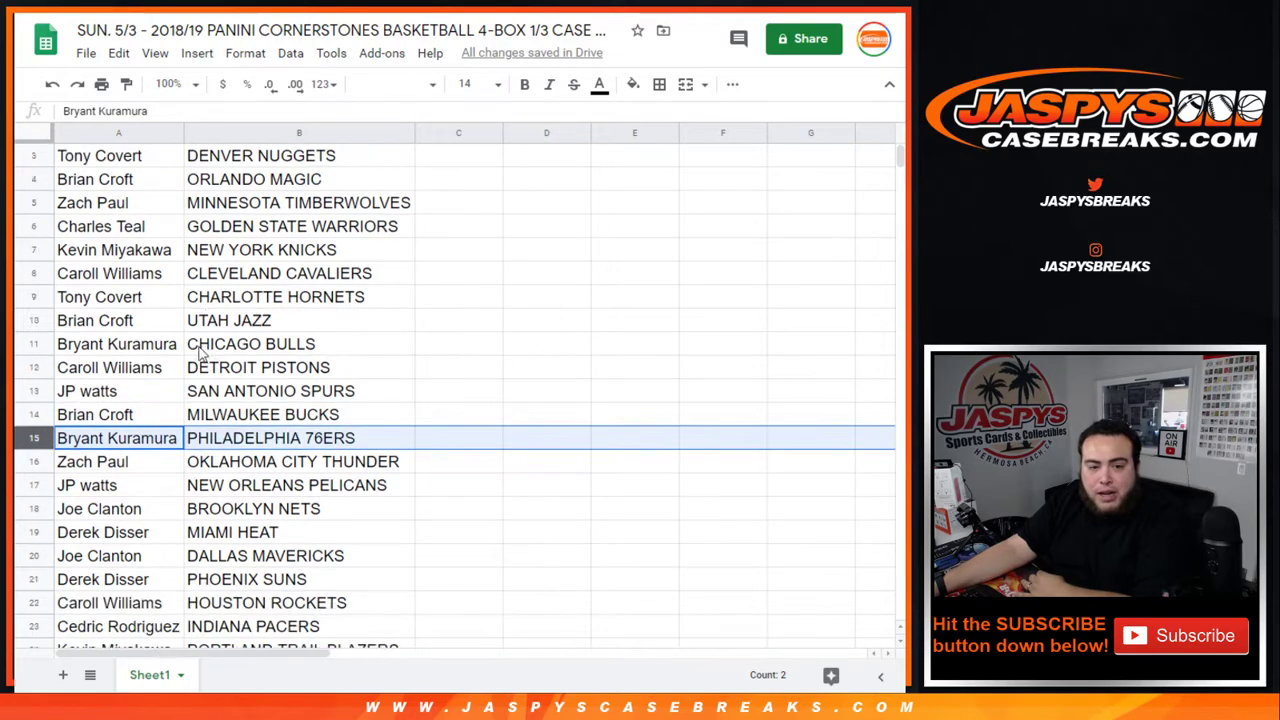
scroll(200, 352, down, 2)
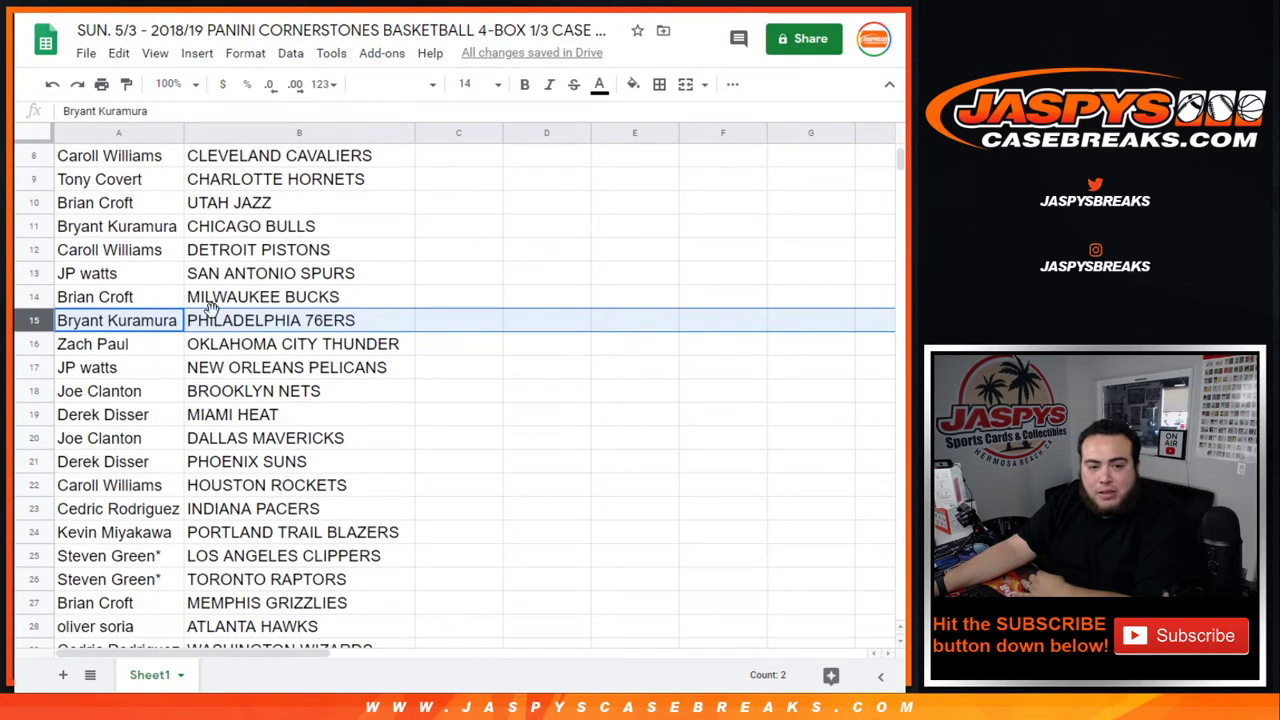
click(31, 344)
click(32, 366)
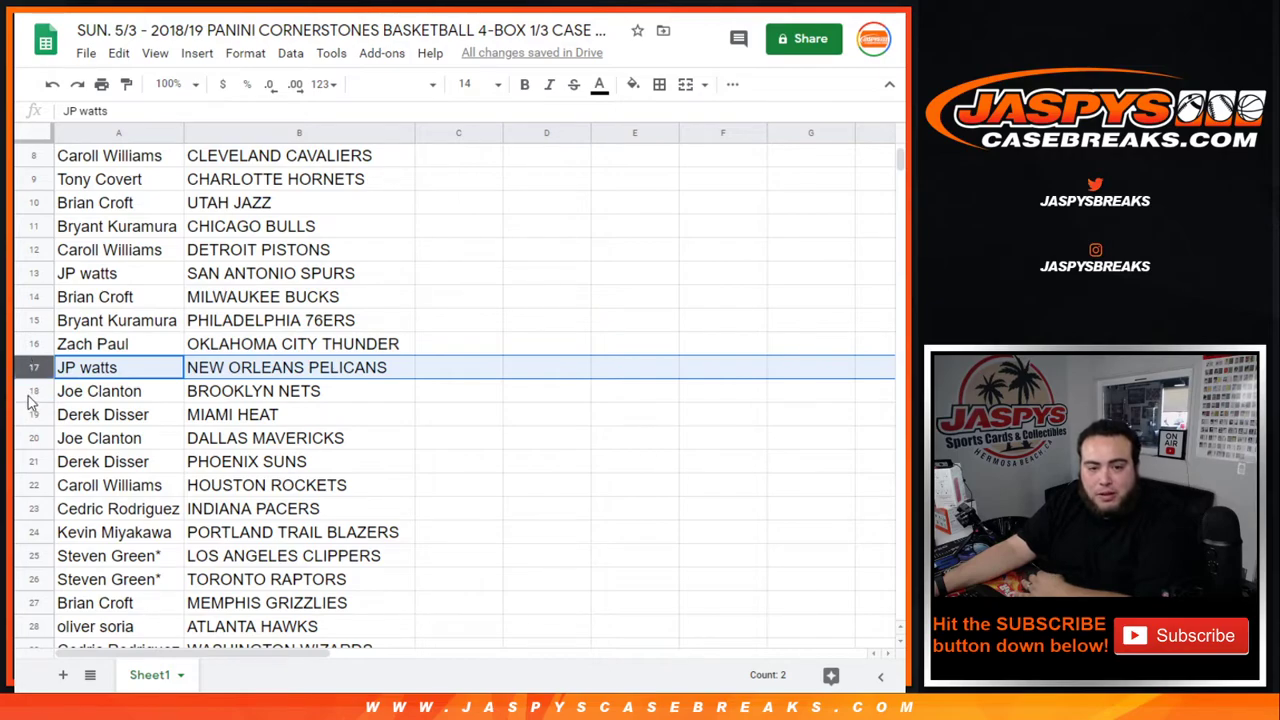
click(31, 391)
click(28, 414)
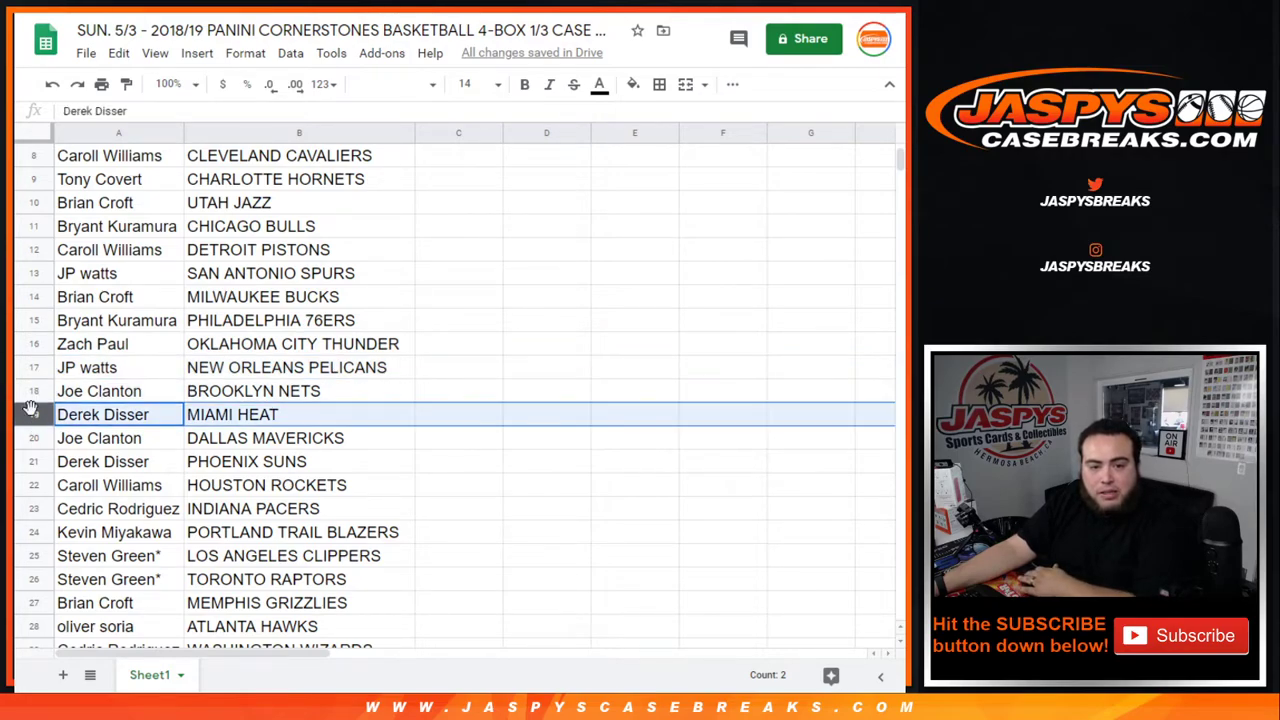
click(30, 438)
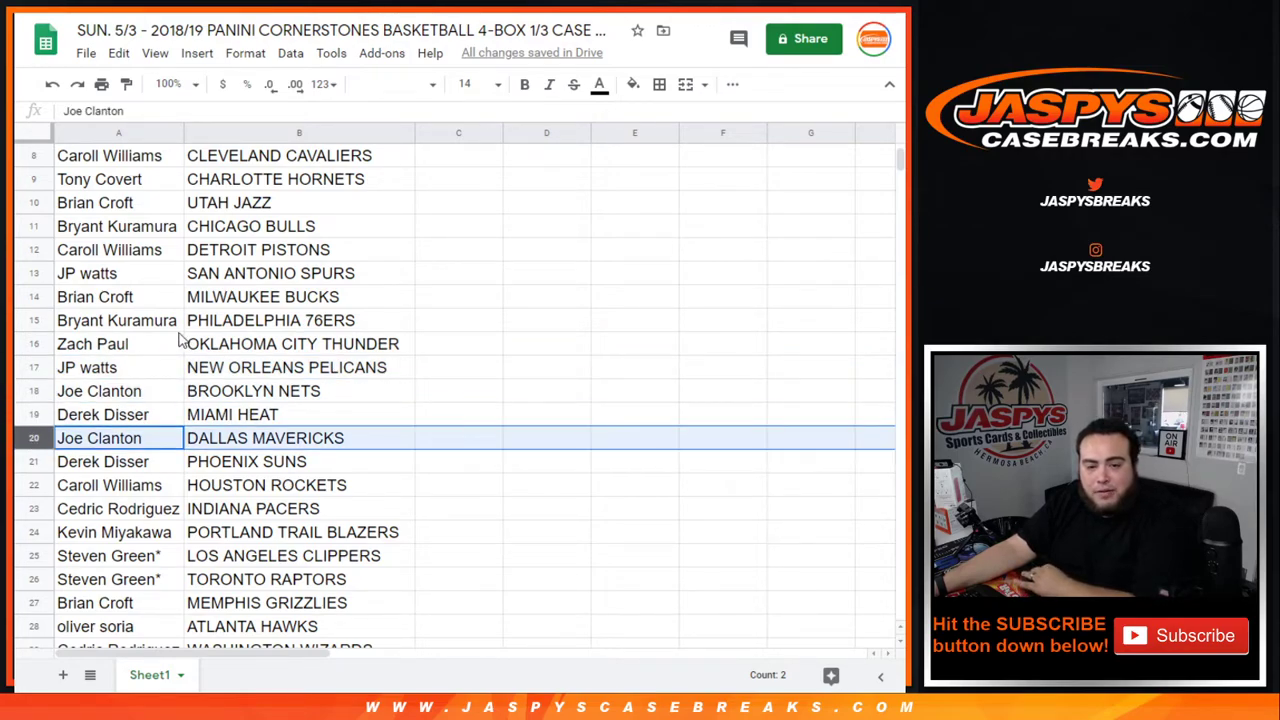
scroll(135, 343, down, 2)
click(31, 344)
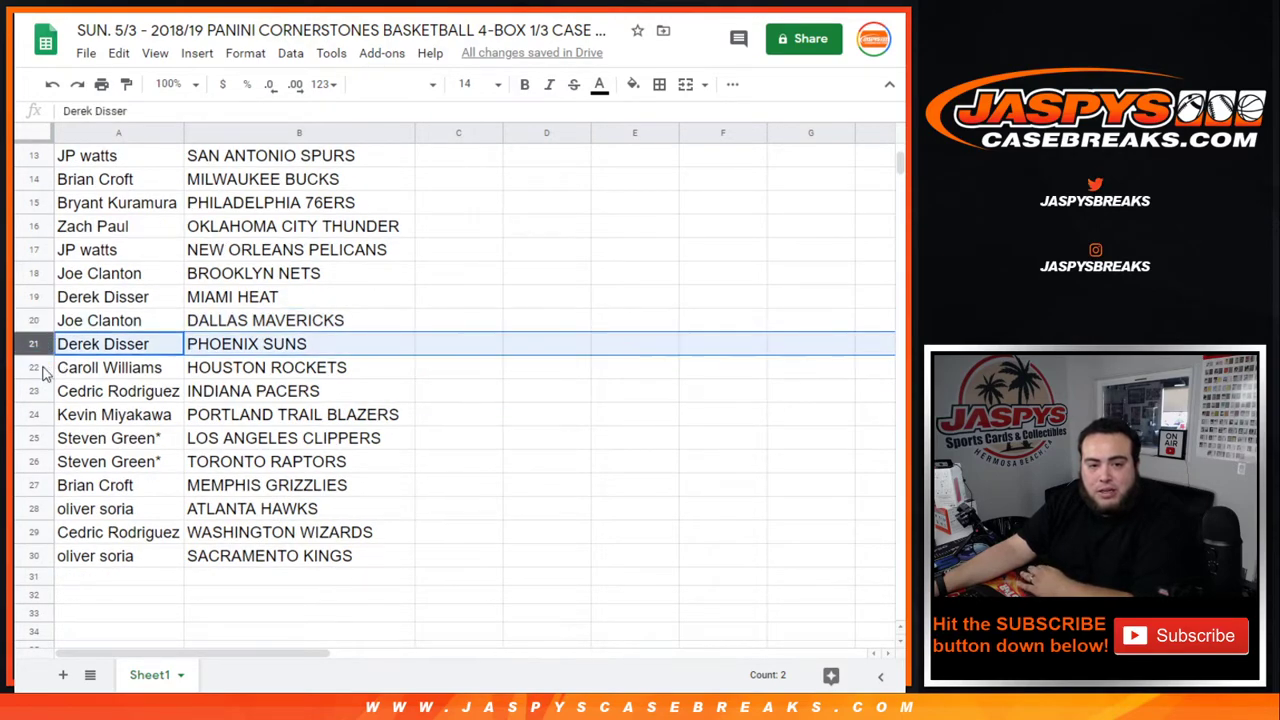
click(32, 367)
click(33, 391)
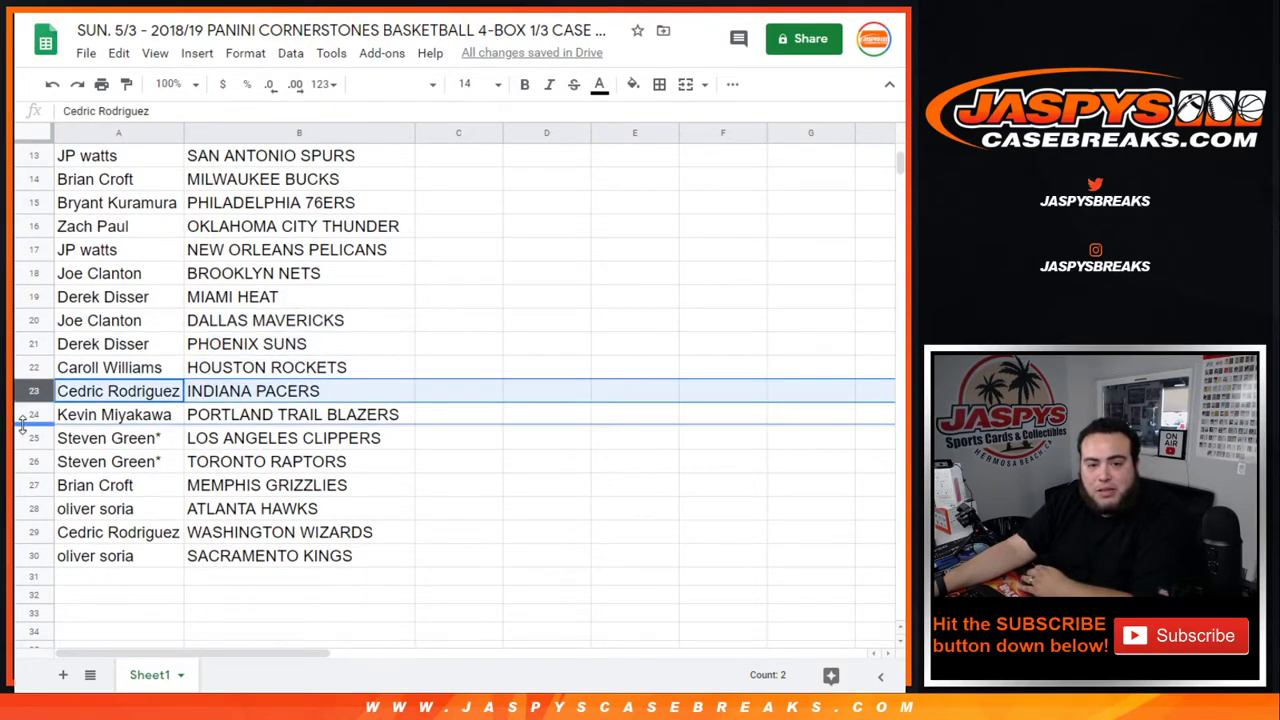
click(32, 414)
click(33, 438)
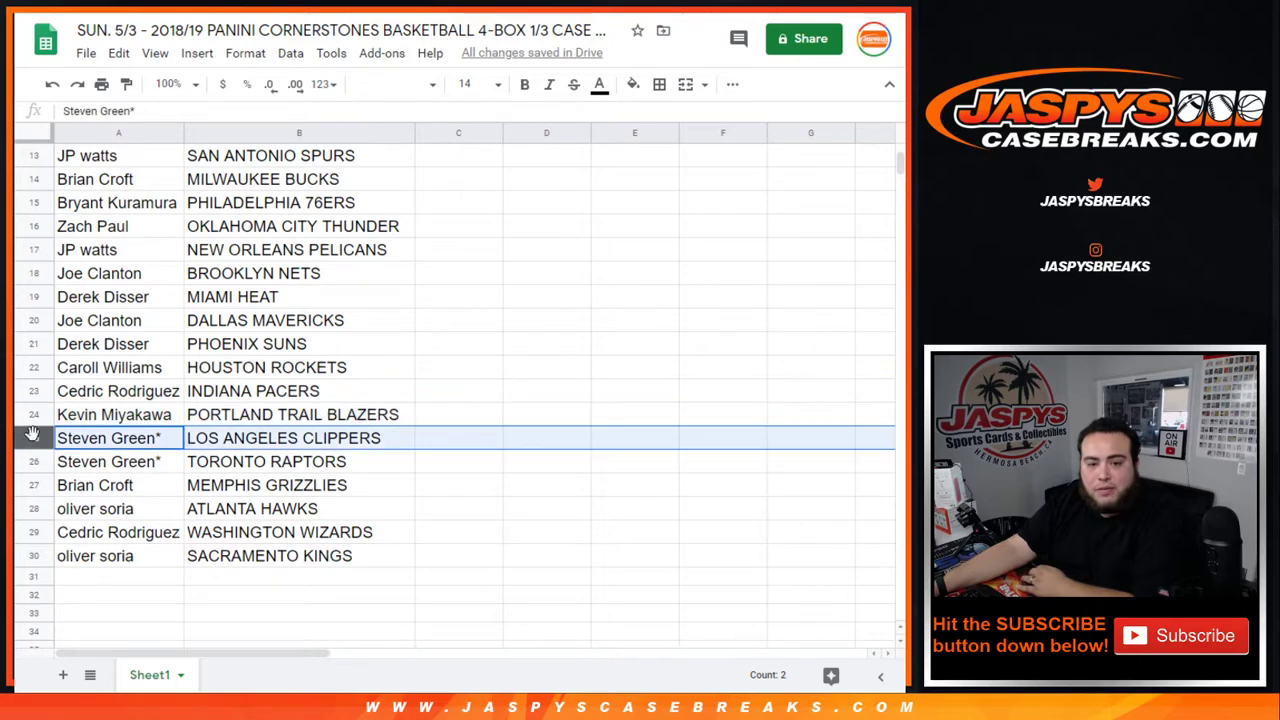
click(33, 461)
click(26, 485)
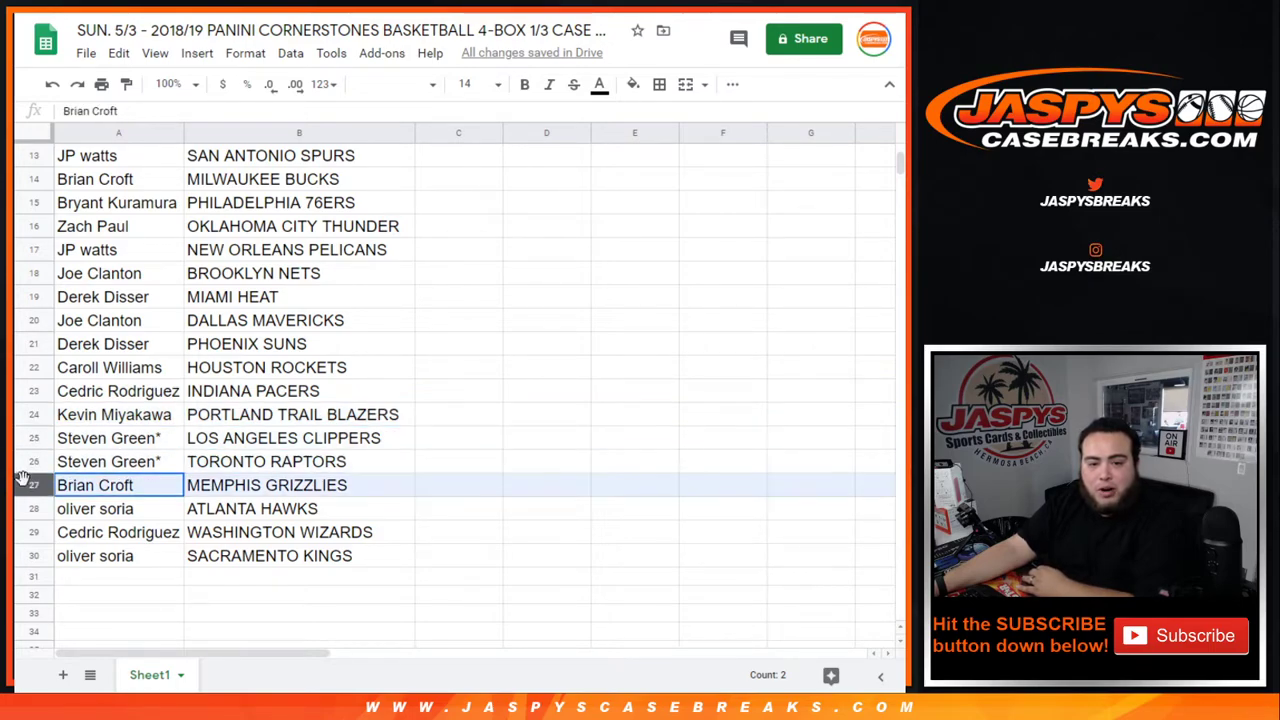
click(31, 508)
click(31, 532)
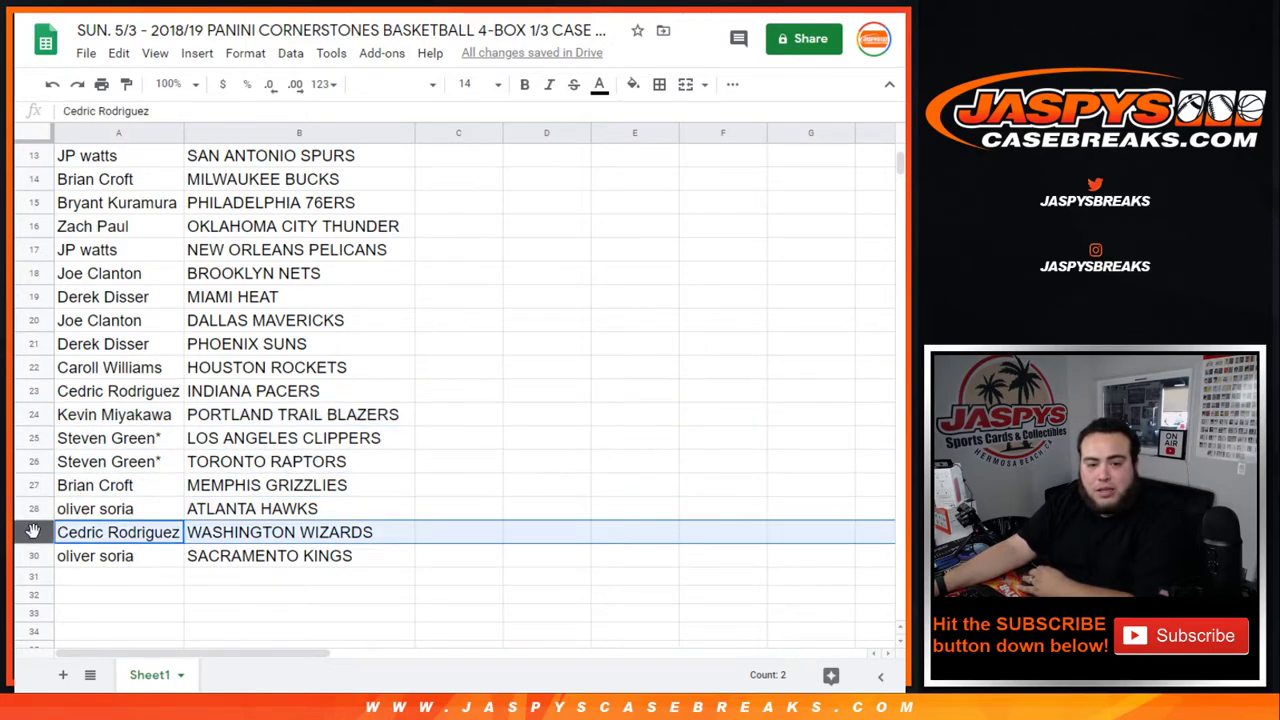
click(35, 556)
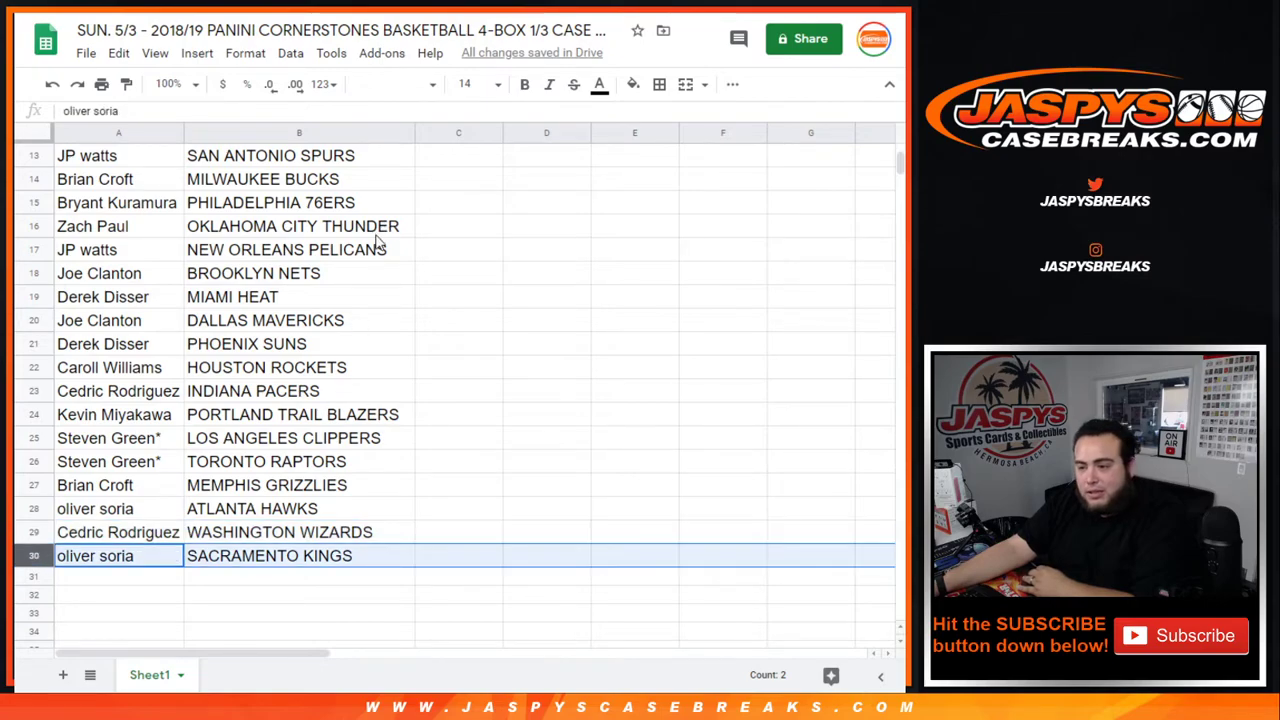
Sort the sheet A to Z by the team names in column B
scroll(380, 230, up, 5)
click(404, 135)
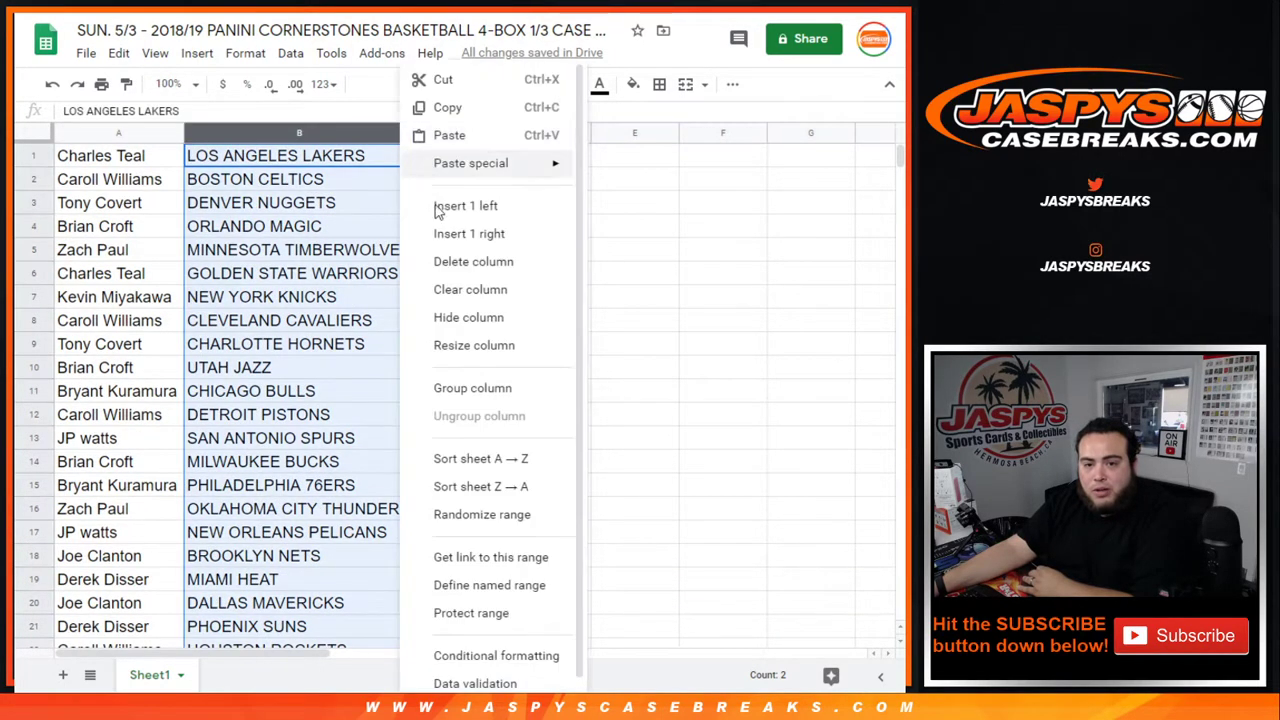
click(481, 458)
drag(100, 155, 295, 470)
click(303, 250)
scroll(232, 235, up, 5)
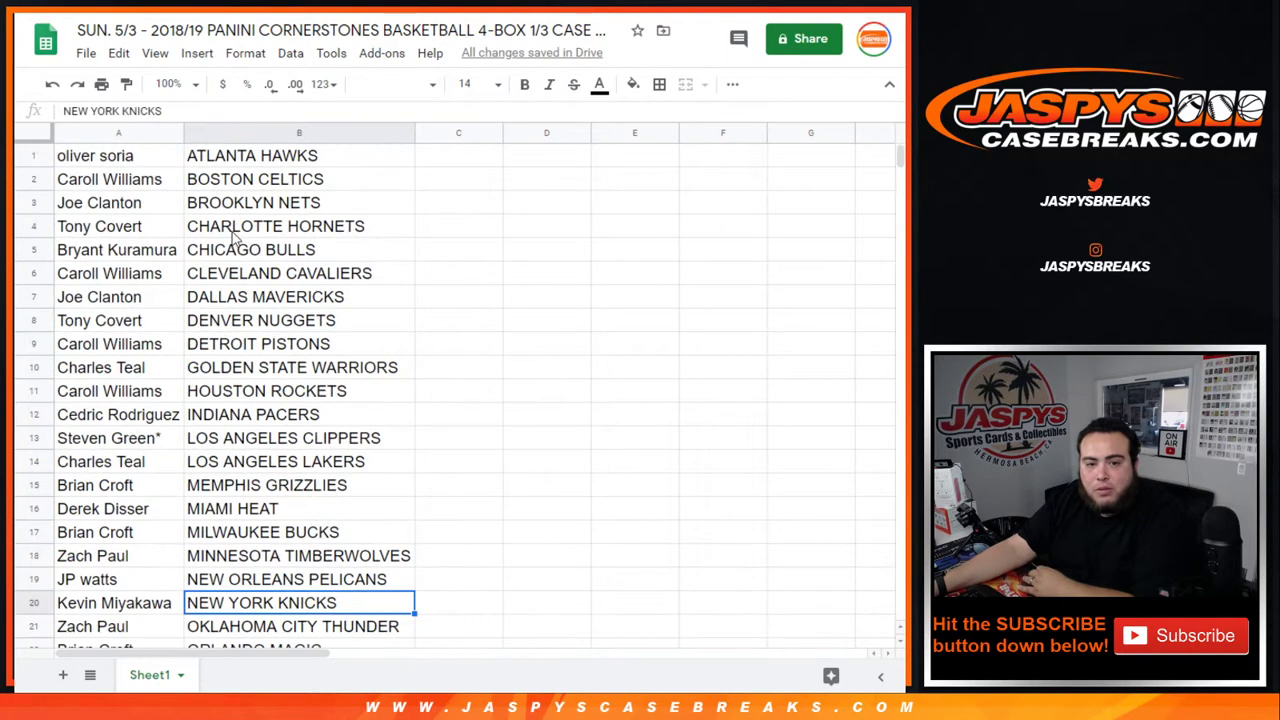
Apply all borders to the participant and team list in A1:B30 and center its text horizontally
drag(128, 165, 305, 421)
click(659, 84)
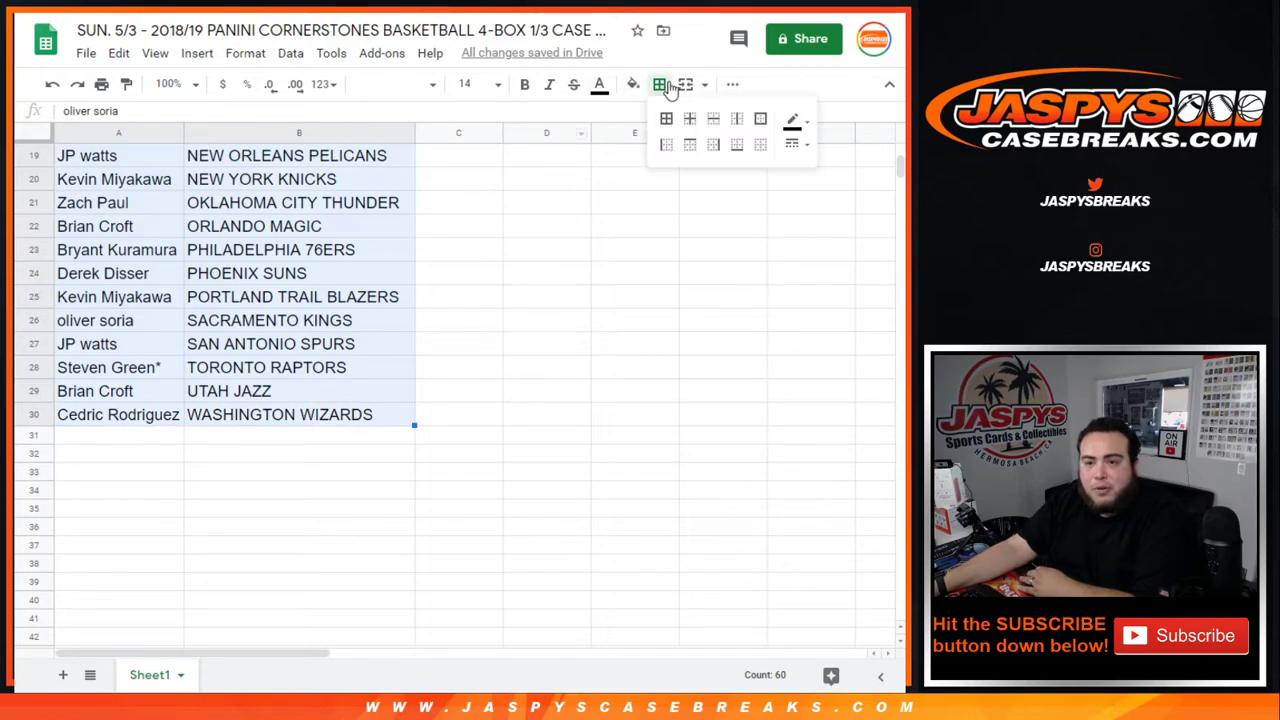
click(664, 118)
click(732, 84)
click(470, 118)
click(491, 146)
scroll(100, 255, up, 5)
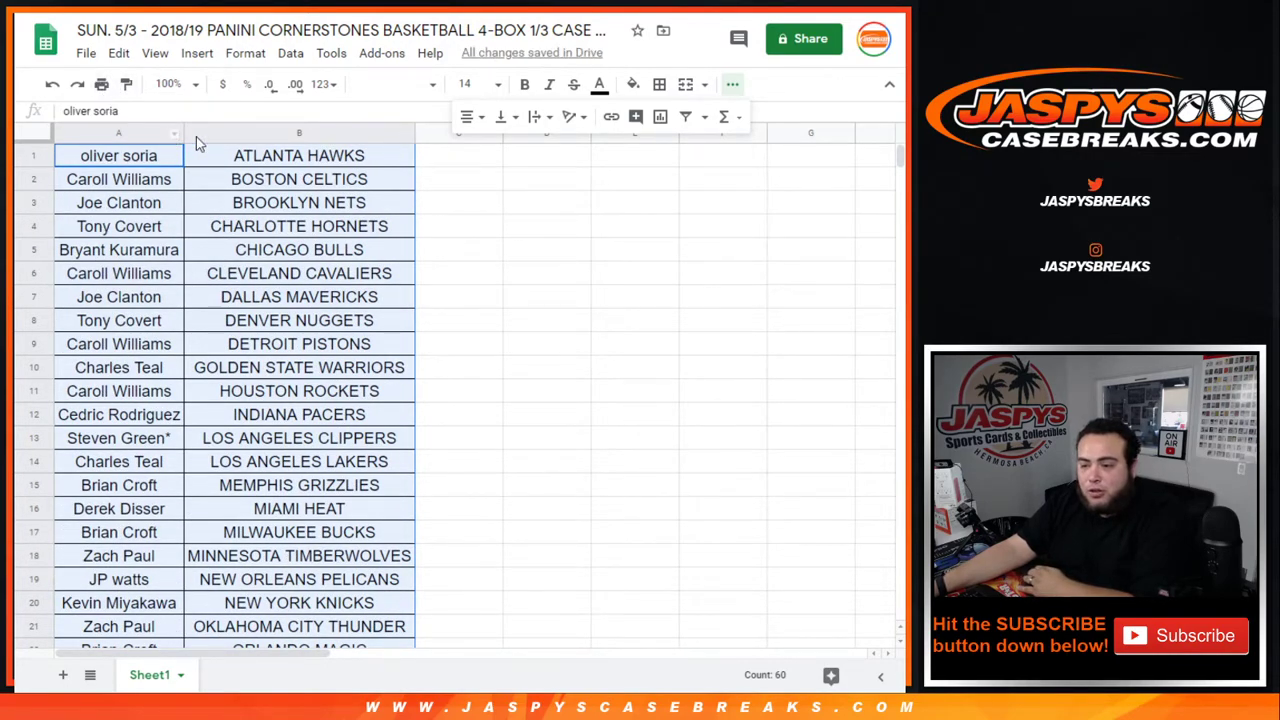
Print the current sheet in portrait orientation with the workbook title included
click(102, 85)
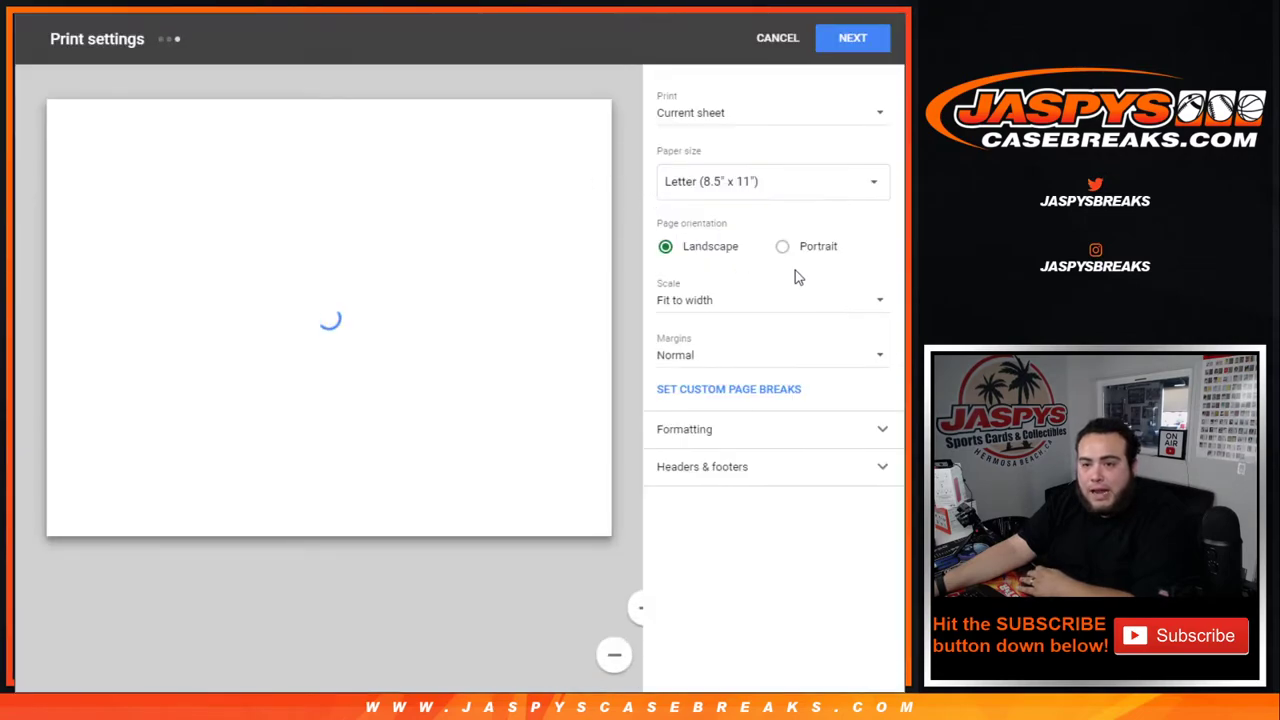
click(810, 249)
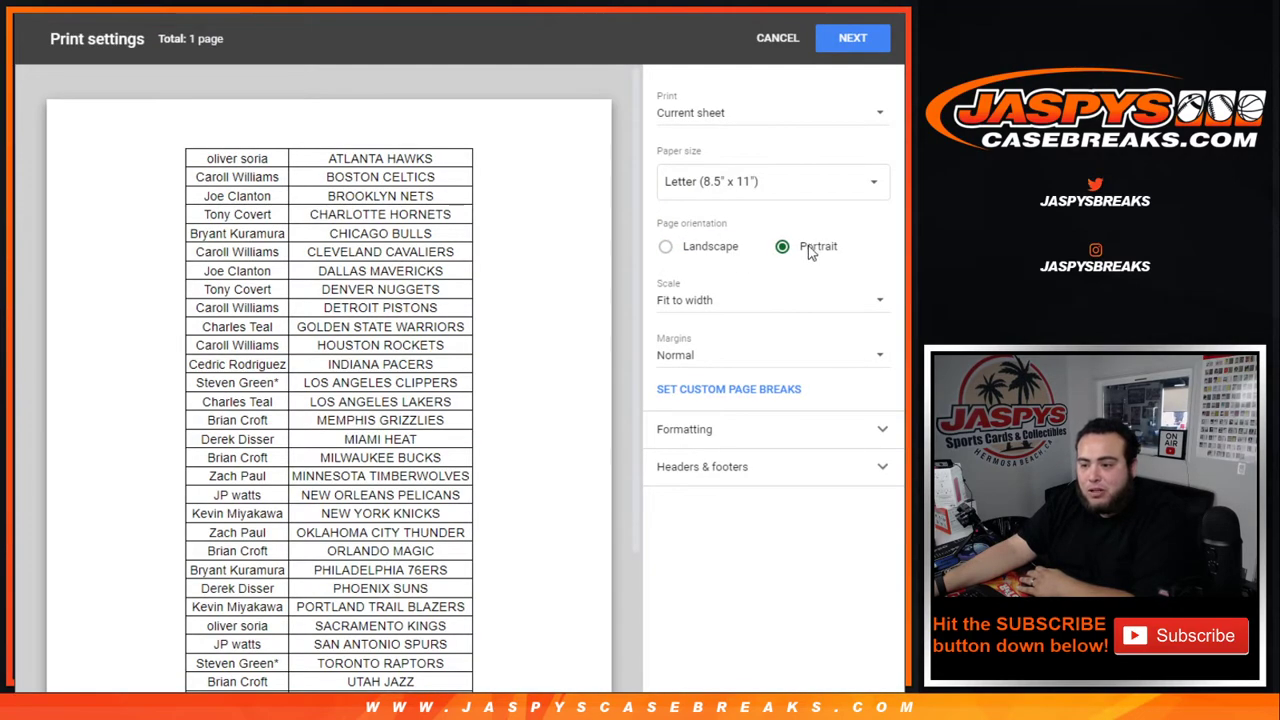
click(729, 482)
click(729, 534)
scroll(641, 210, down, 1)
scroll(641, 210, down, 1)
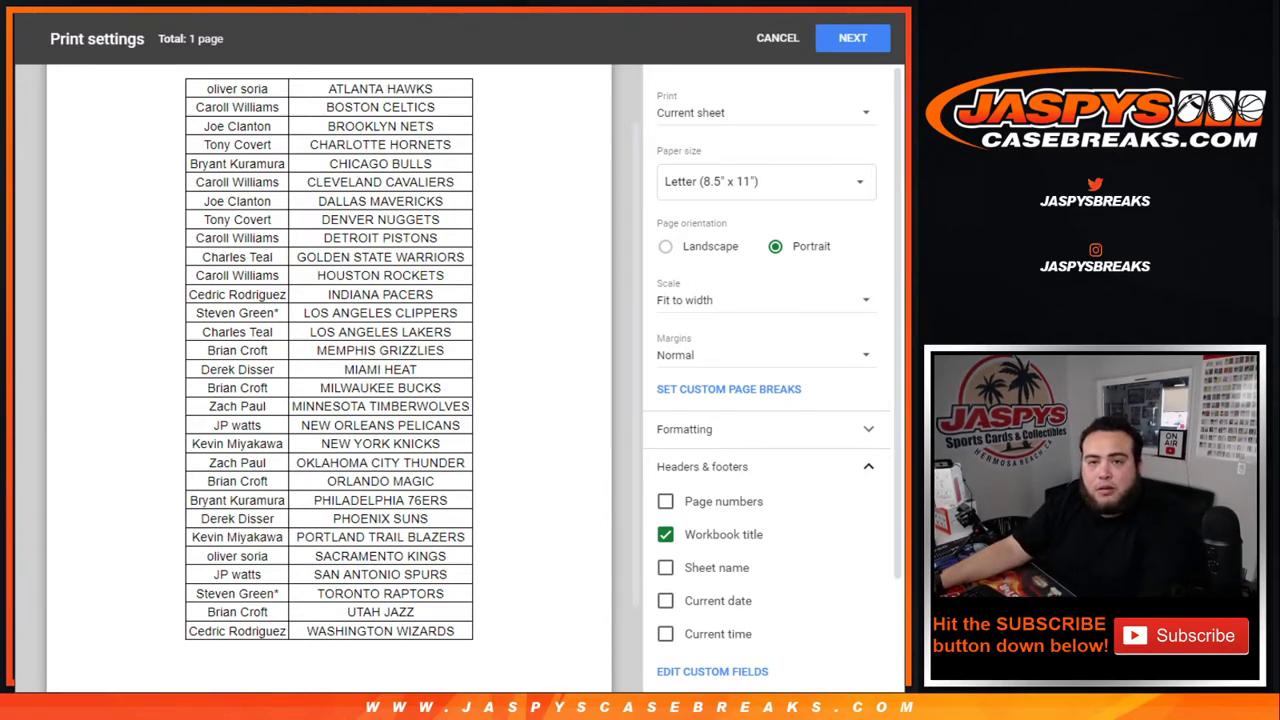
click(842, 40)
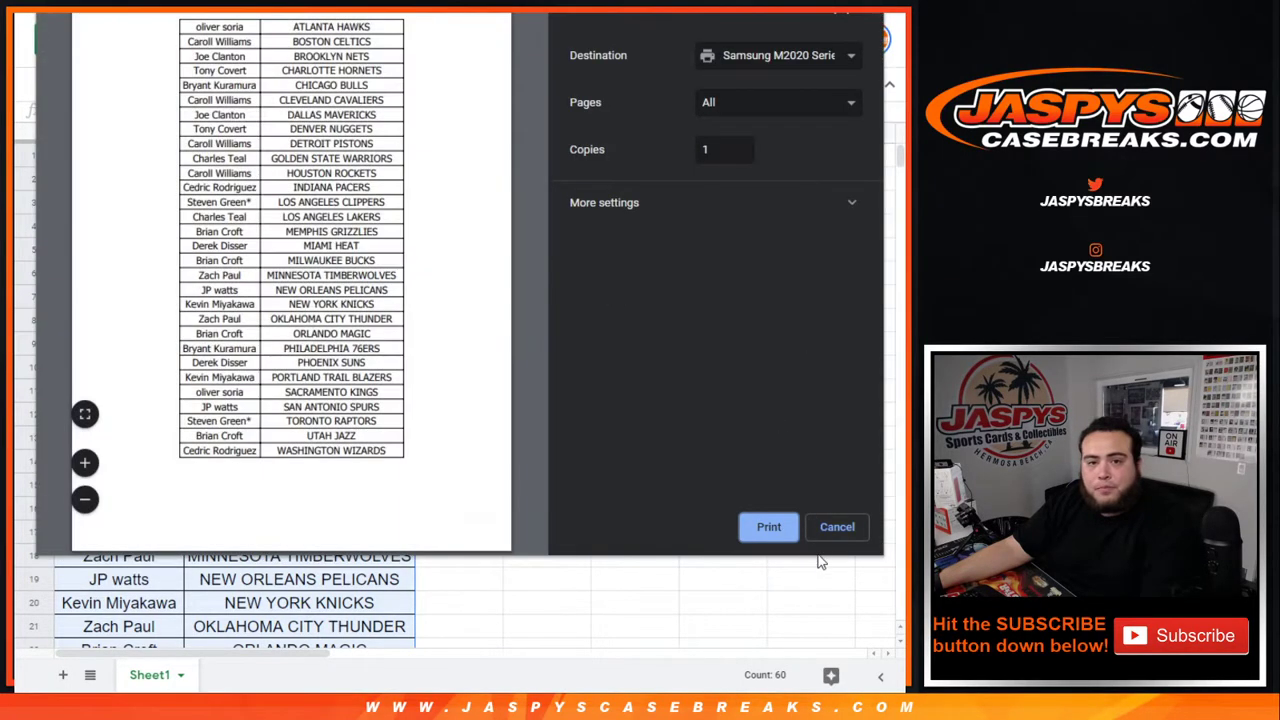
click(768, 526)
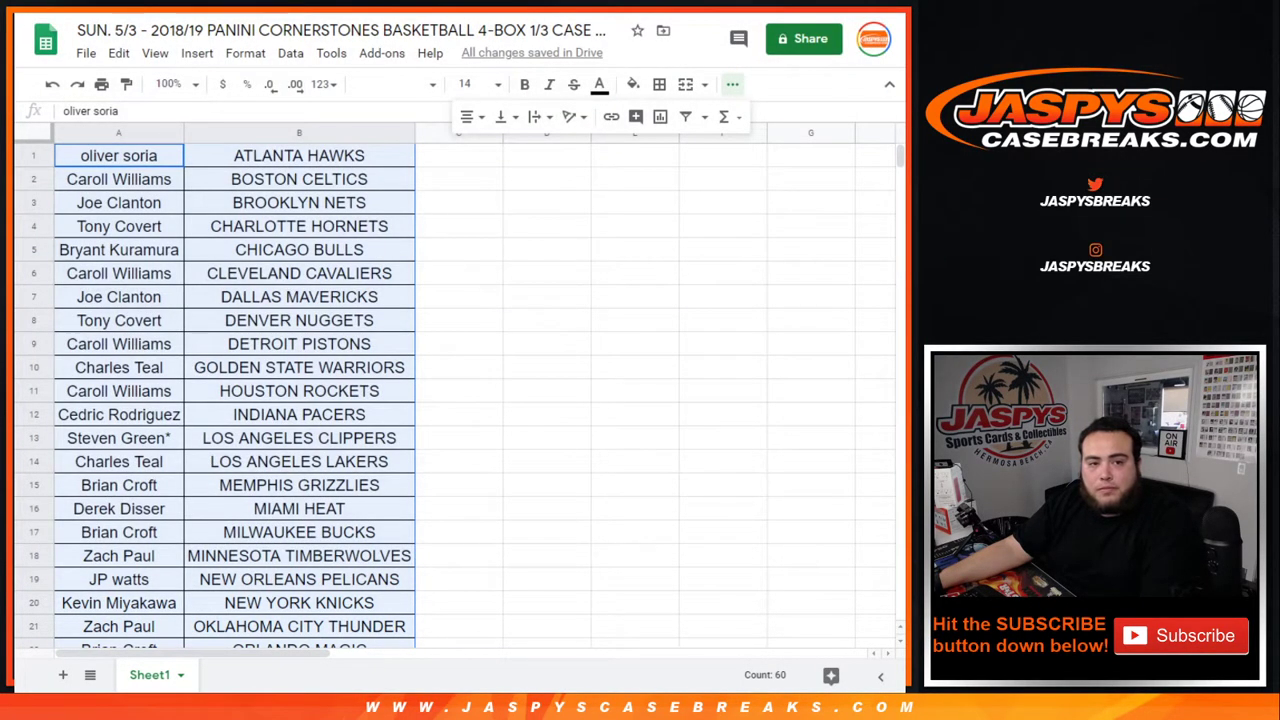